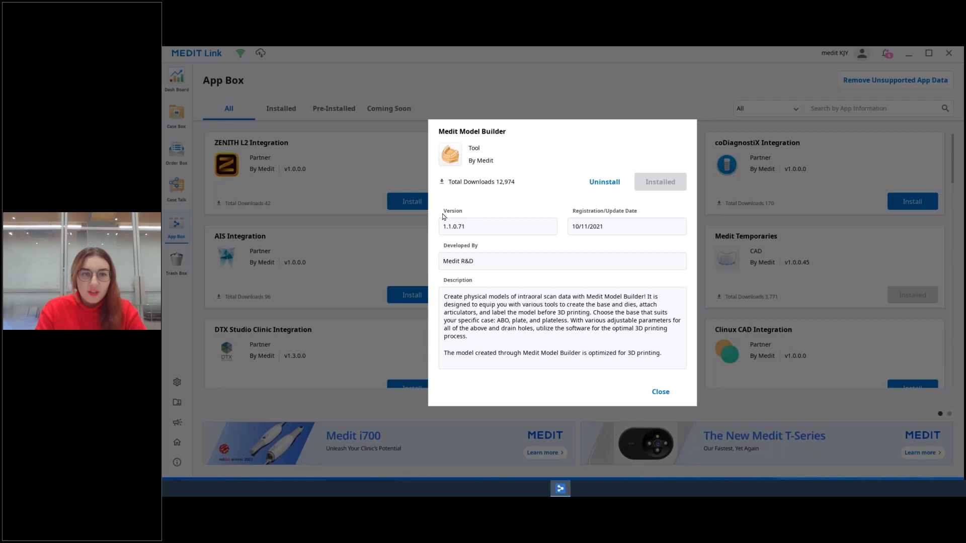
Step: Close the Medit Model Builder app details and open MB1.1's case from the Case Box
left_click(661, 392)
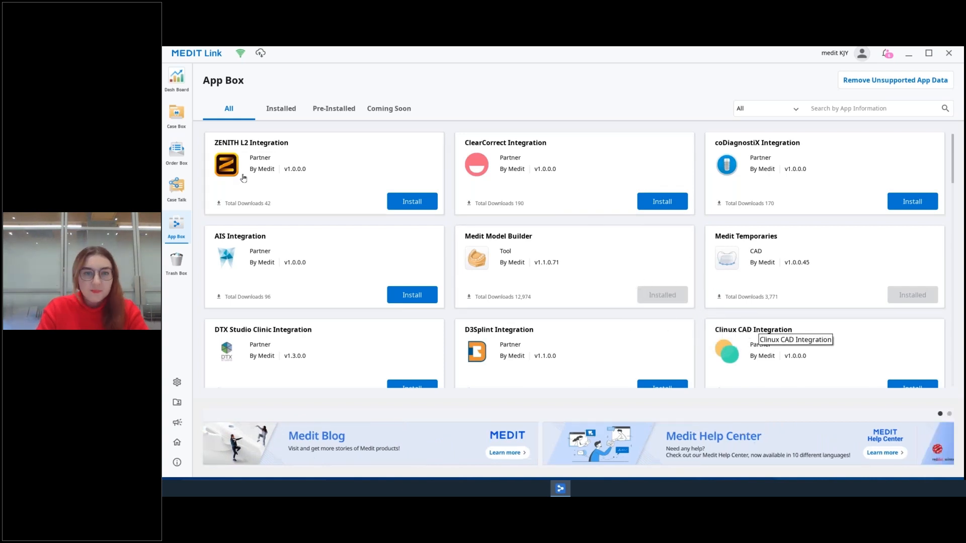
left_click(182, 123)
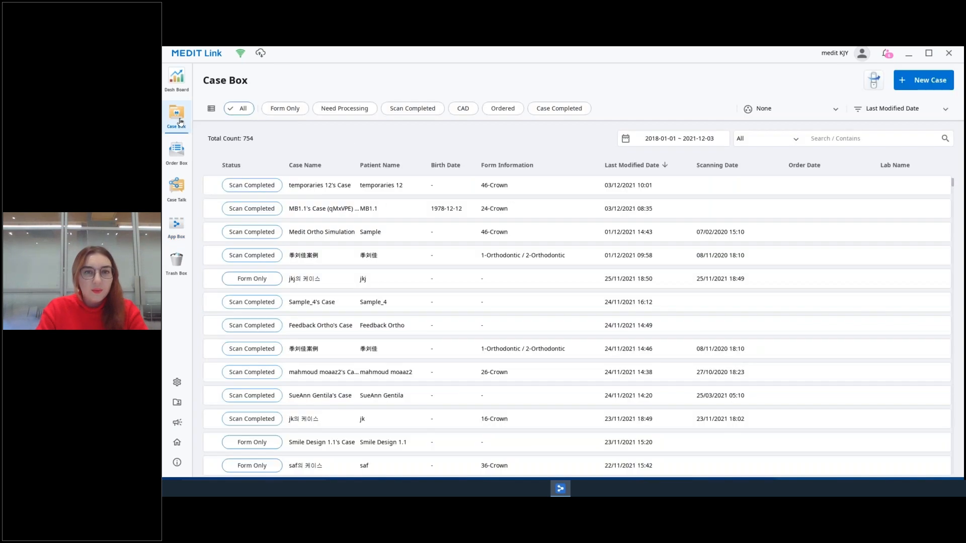
double_click(360, 209)
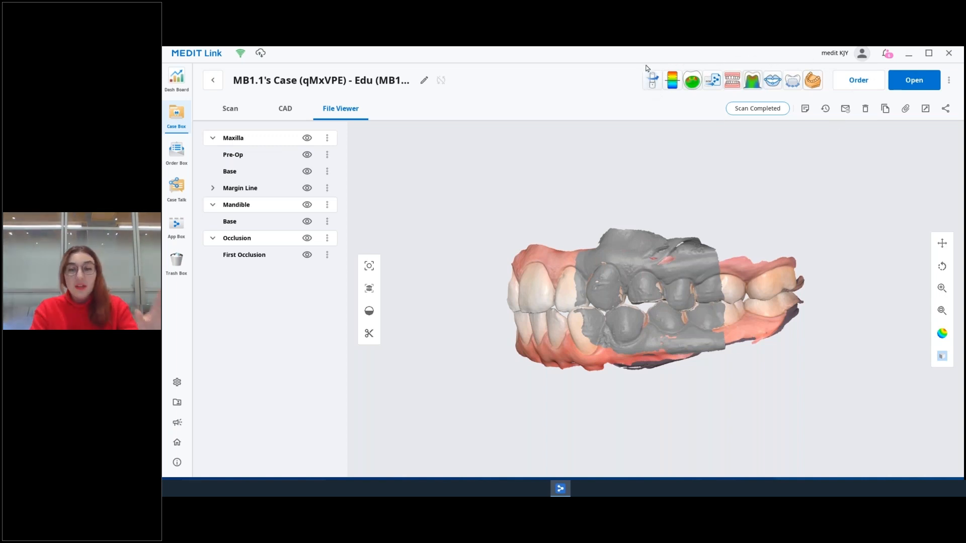
Step: Hide the Occlusion data and the maxilla's Base and Pre-Op scans in the case's file viewer
left_click_drag(765, 290, 821, 268)
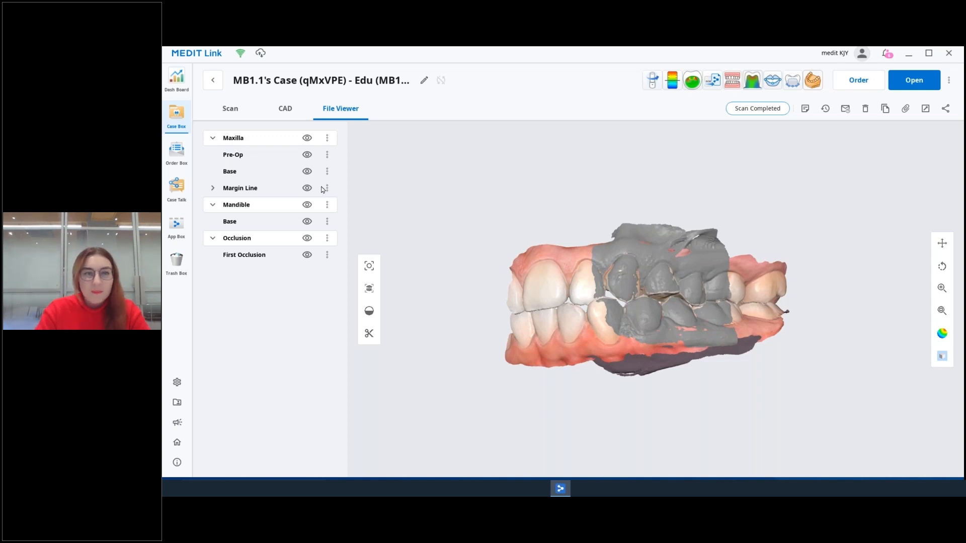
left_click_drag(712, 259, 693, 284)
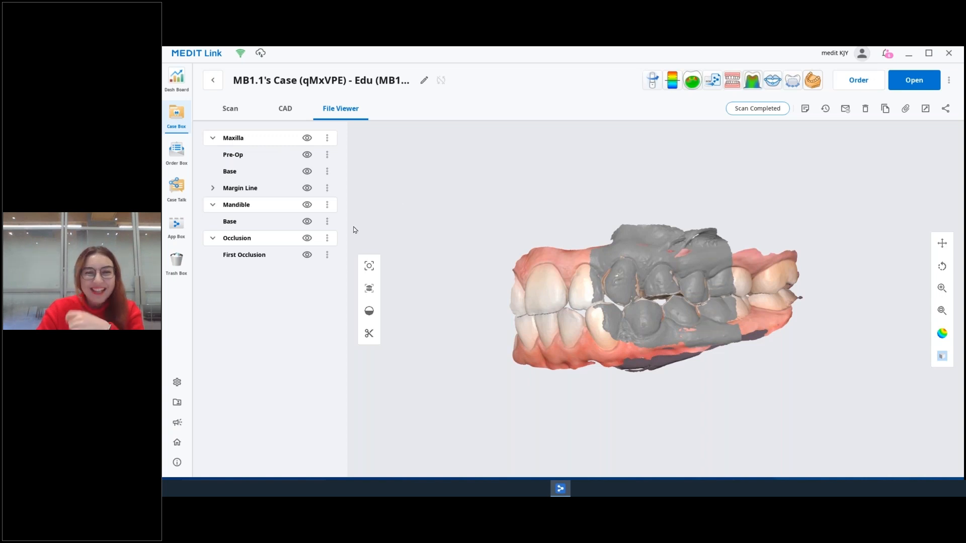
left_click(307, 238)
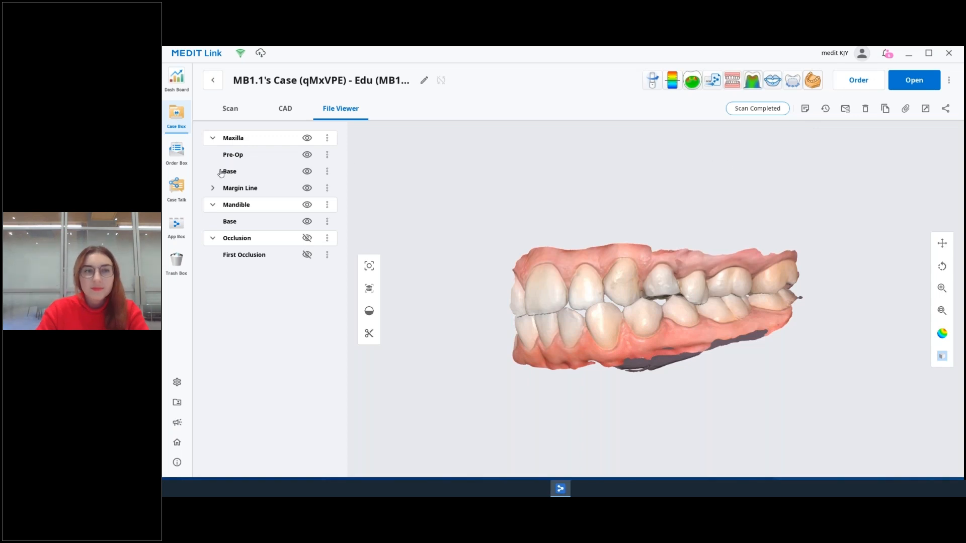
left_click(308, 173)
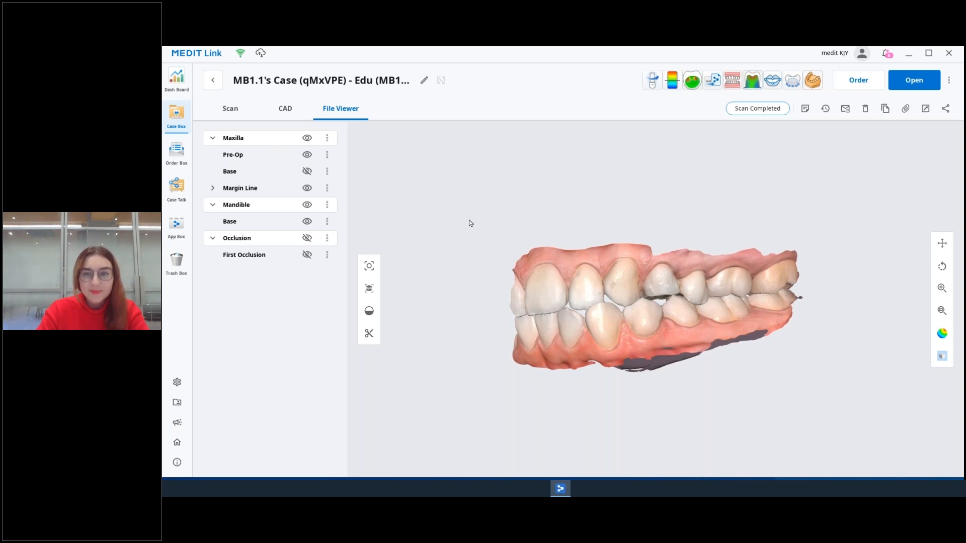
left_click(307, 154)
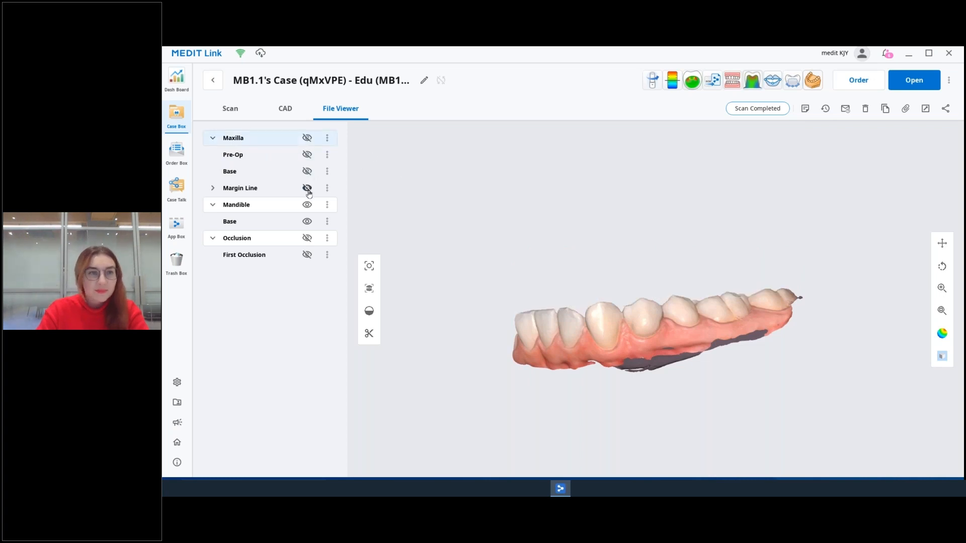
Step: Examine the maxilla margin line above the mandible scan from several angles
right_click_drag(665, 403, 645, 183)
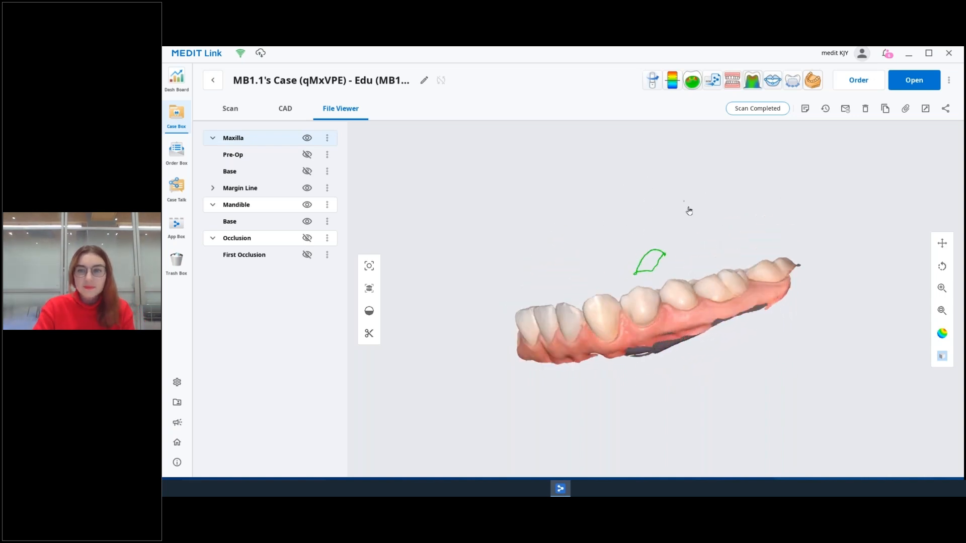
right_click_drag(704, 294, 714, 398)
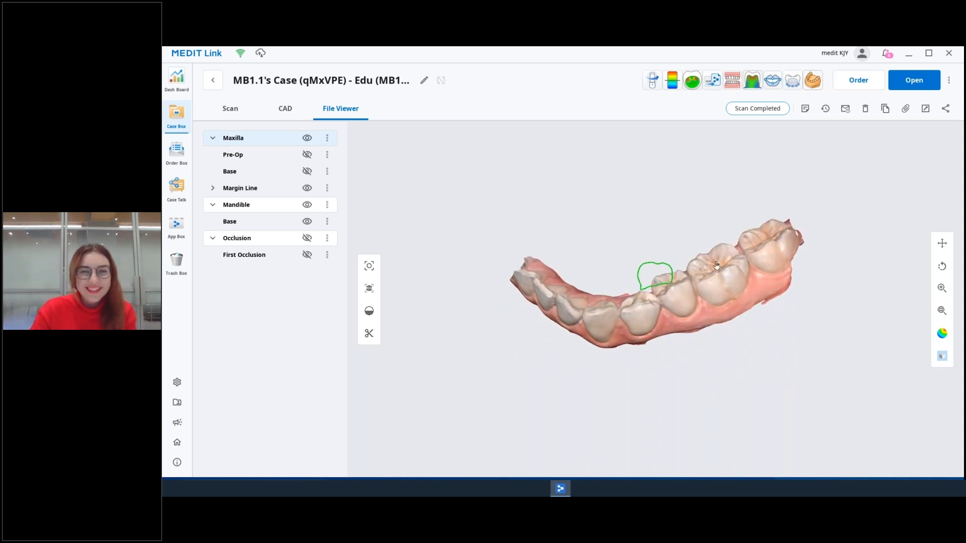
right_click_drag(716, 265, 723, 342)
right_click_drag(645, 323, 625, 209)
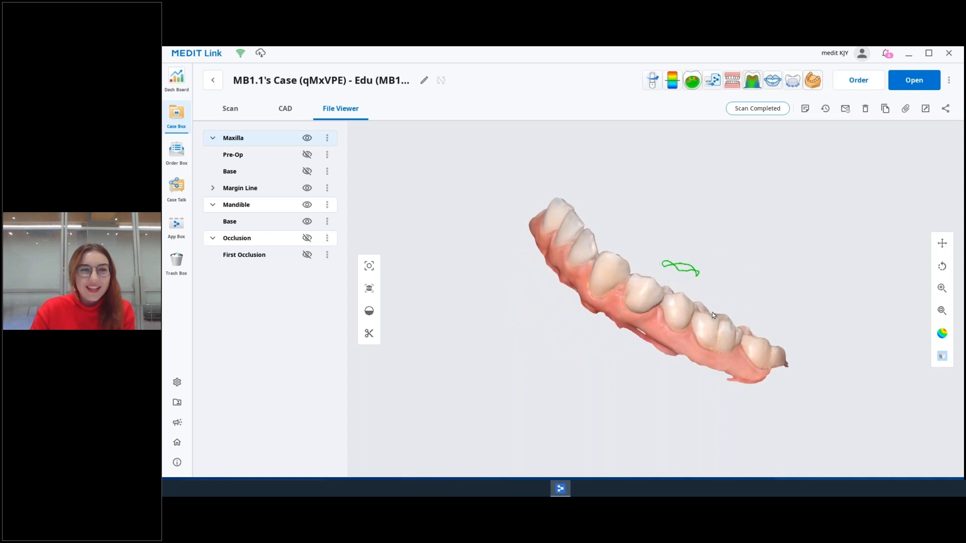
right_click_drag(713, 315, 697, 231)
right_click_drag(618, 279, 615, 312)
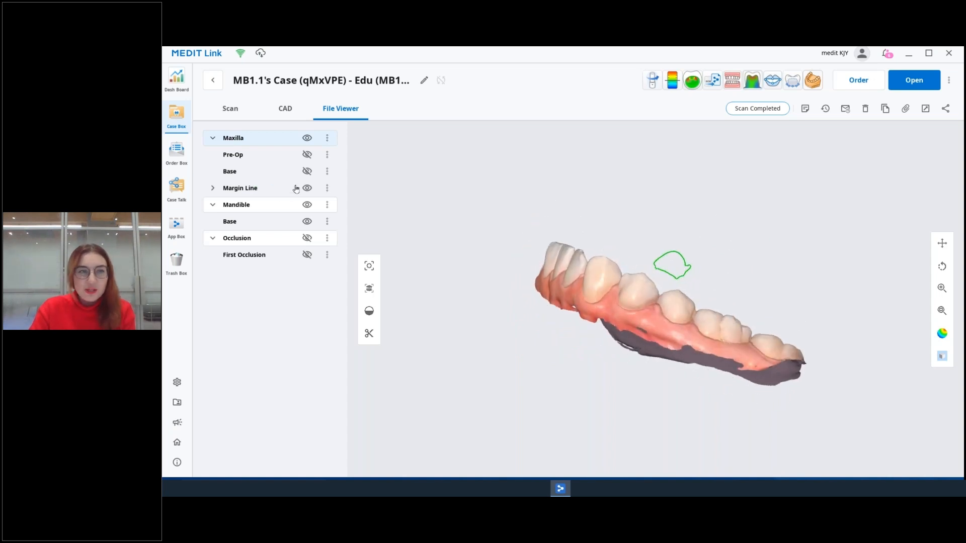
right_click_drag(614, 272, 609, 306)
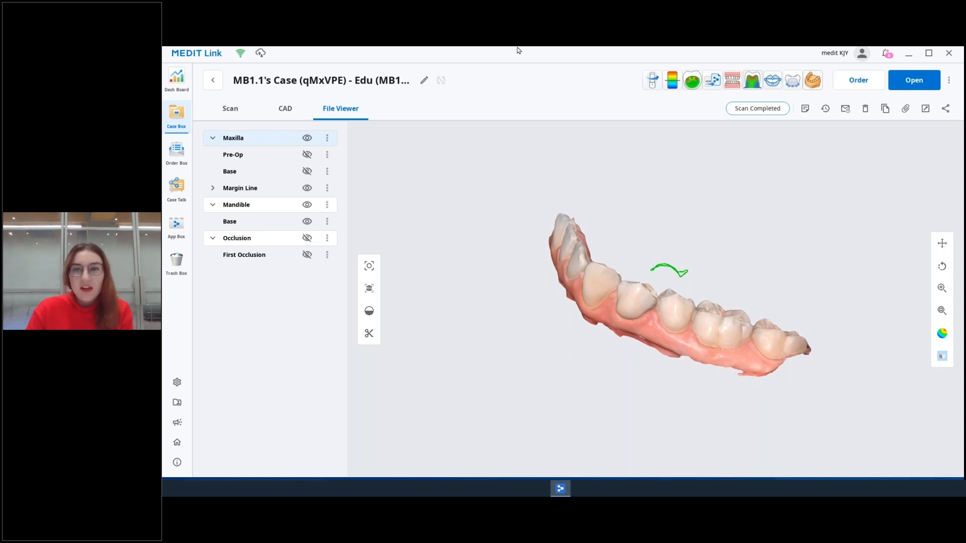
right_click_drag(630, 255, 630, 296)
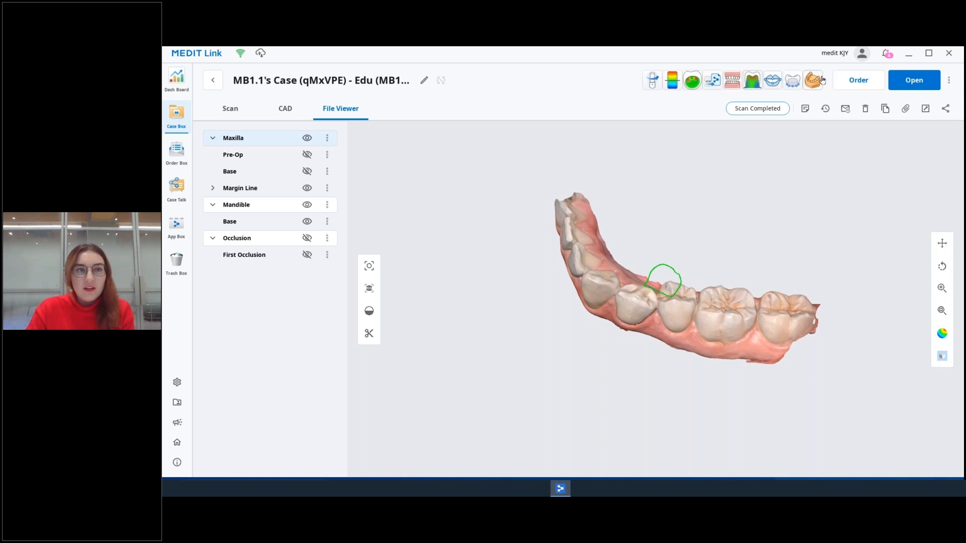
right_click_drag(705, 222, 626, 376)
right_click_drag(773, 298, 771, 296)
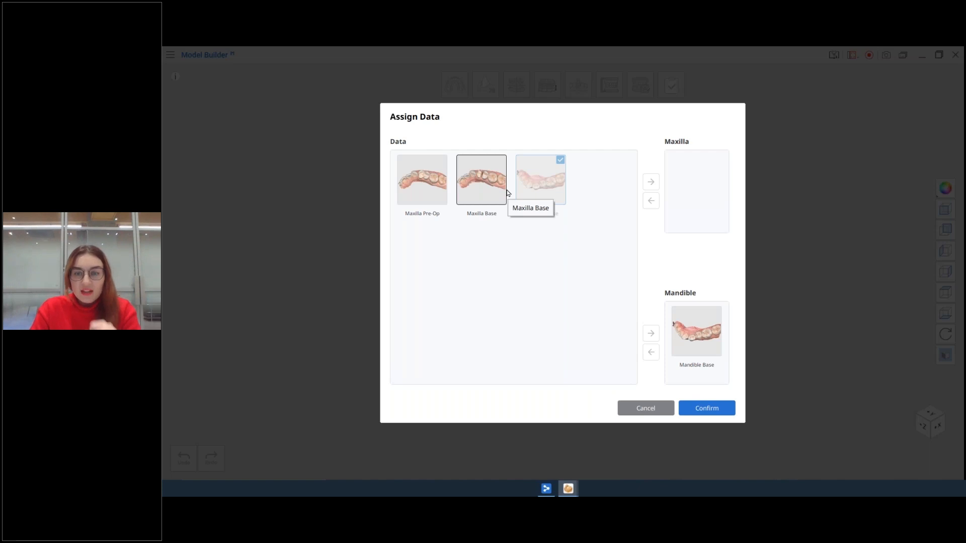
Step: In Model Builder, assign the Maxilla Base scan to the maxilla and confirm the data assignment
left_click_drag(422, 184, 418, 191)
left_click(478, 181)
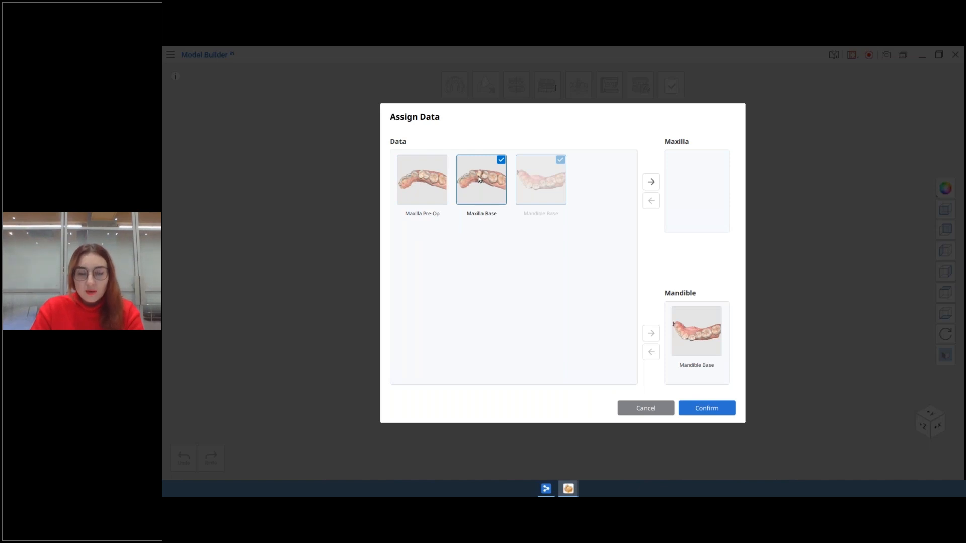
left_click_drag(490, 184, 719, 168)
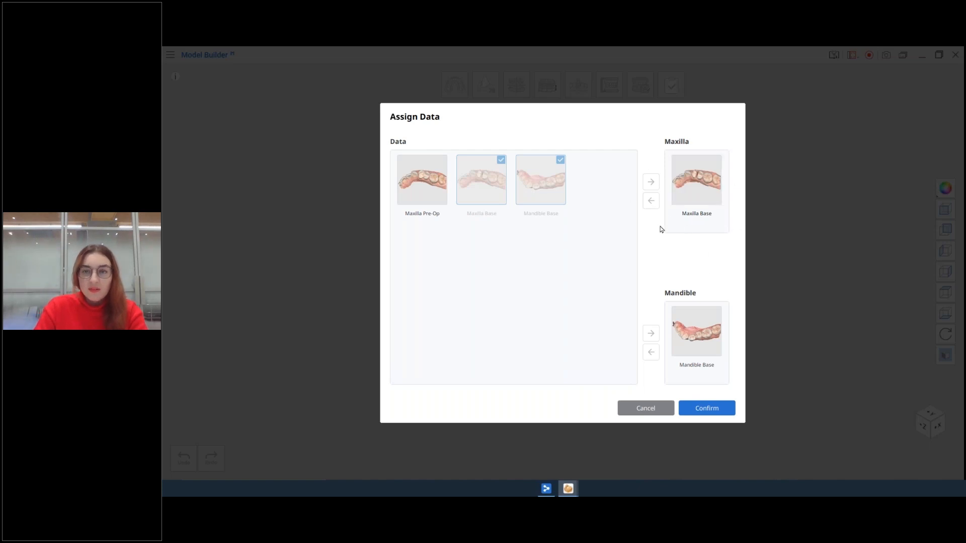
left_click(701, 415)
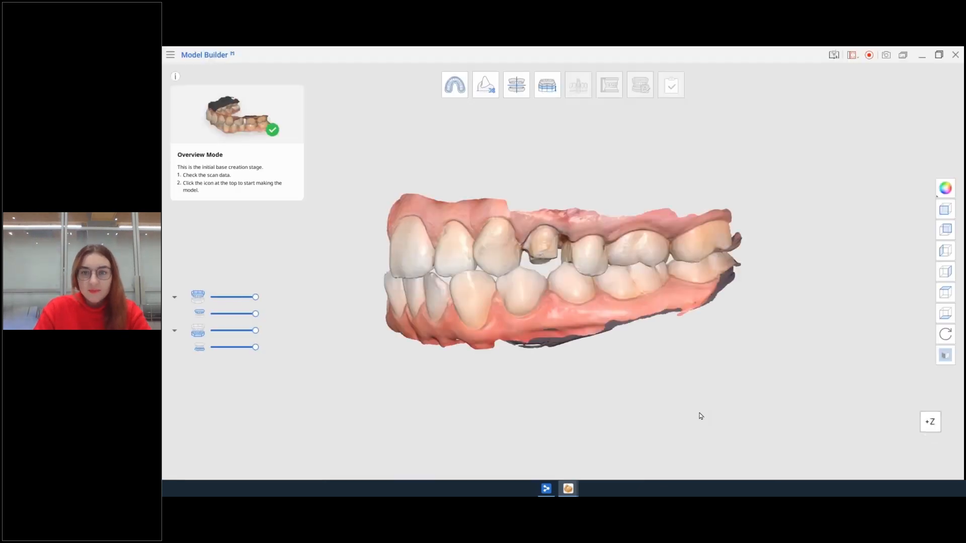
Step: Enter Area Designation Mode, check the base area on both arches and slightly increase the Expand Selection amount
right_click_drag(565, 272, 543, 221)
left_click(455, 86)
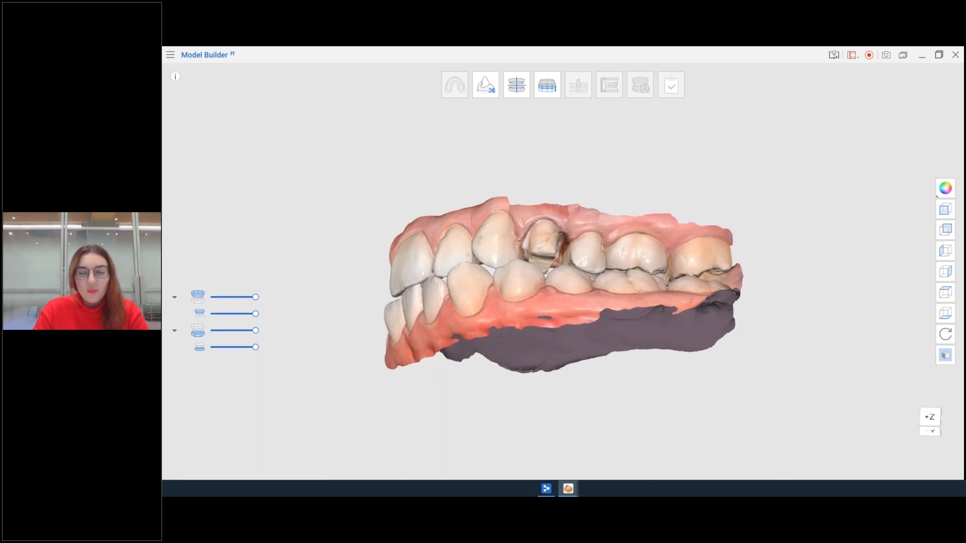
right_click_drag(514, 294, 280, 284)
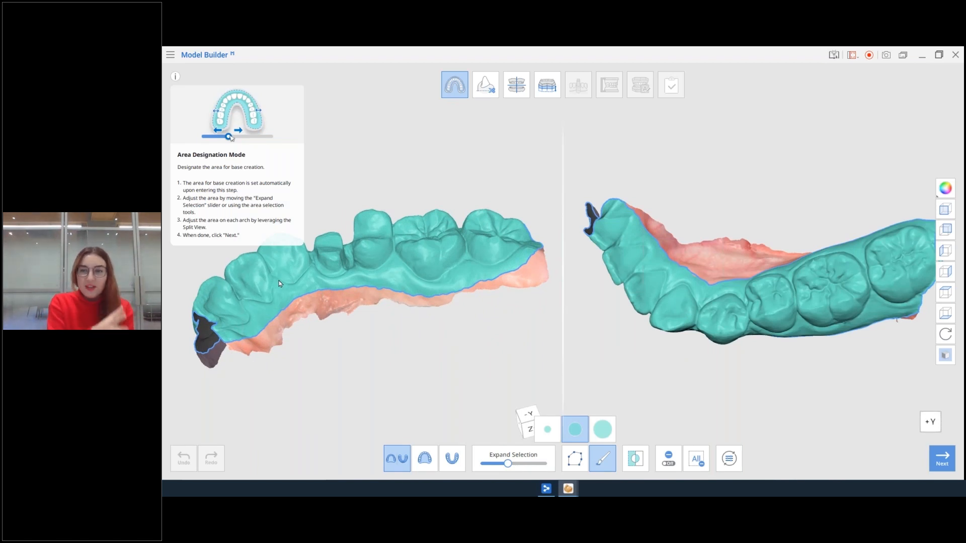
right_click_drag(280, 284, 509, 250)
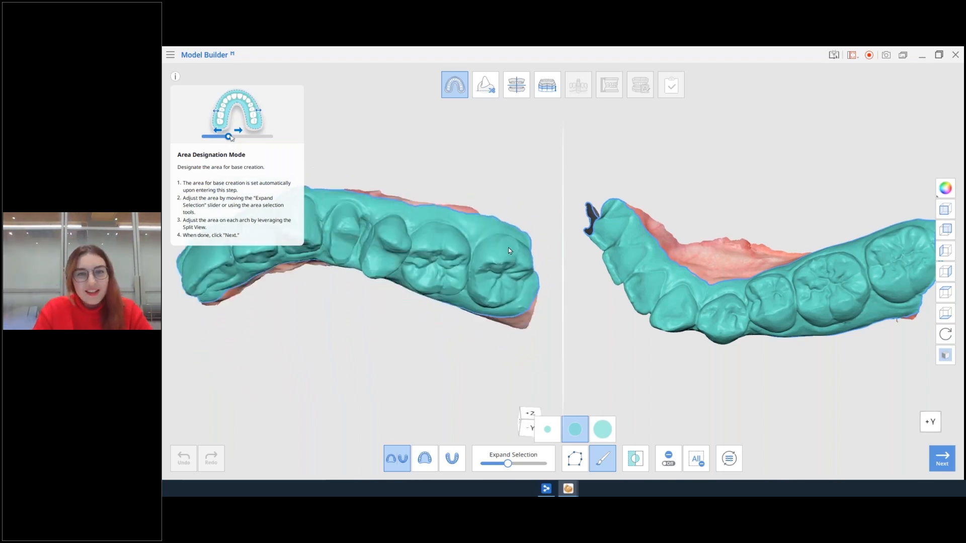
right_click_drag(574, 267, 789, 231)
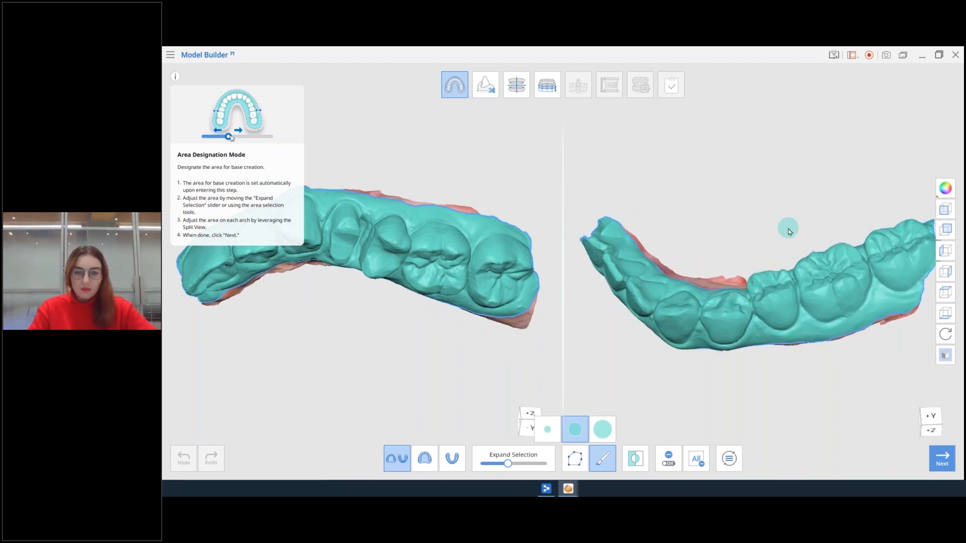
right_click_drag(410, 269, 429, 237)
mouse_move(512, 465)
left_mouse_down()
mouse_move(523, 465)
mouse_move(509, 465)
left_mouse_up()
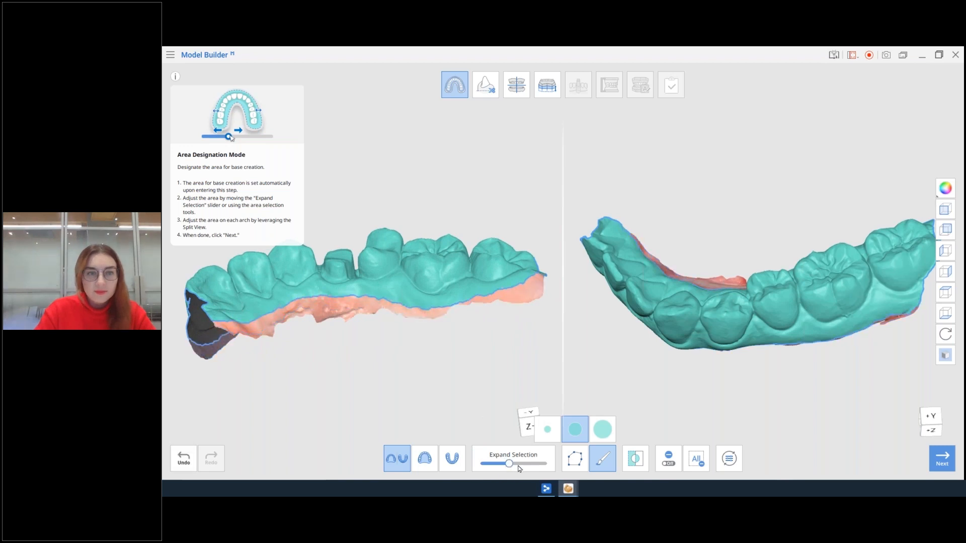
Step: Enter Edit Mode, select the ragged gum edge along the inner side of the mandible and delete it
left_click(488, 90)
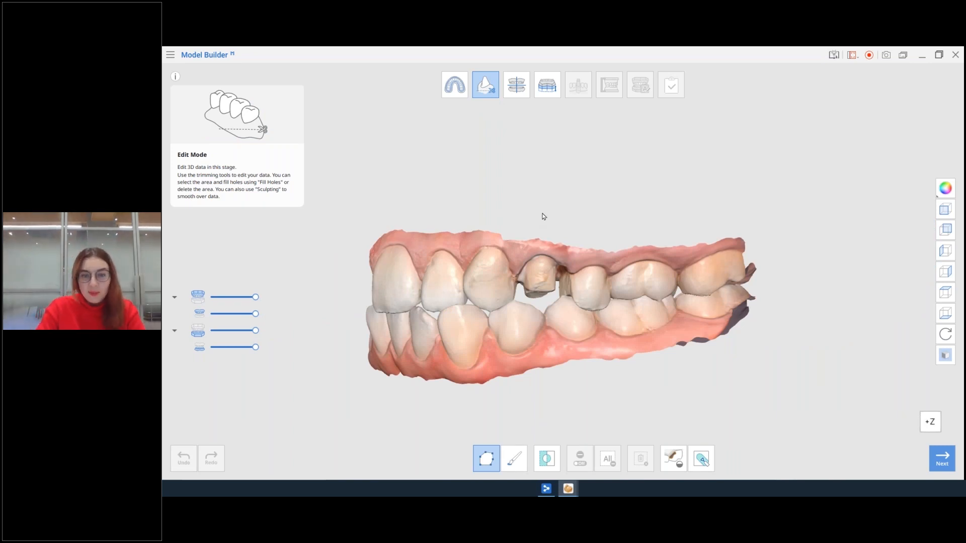
right_click_drag(475, 337, 600, 361)
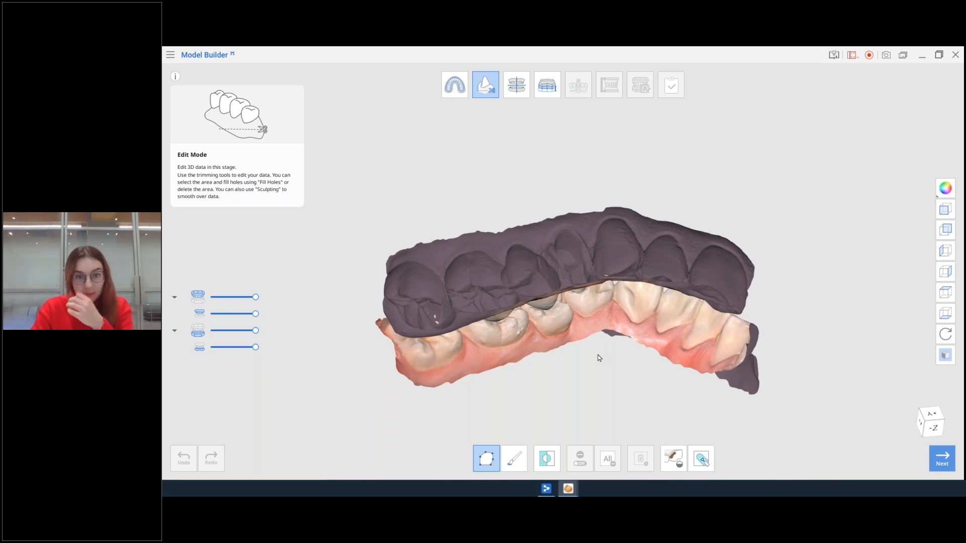
right_click_drag(560, 326, 510, 345)
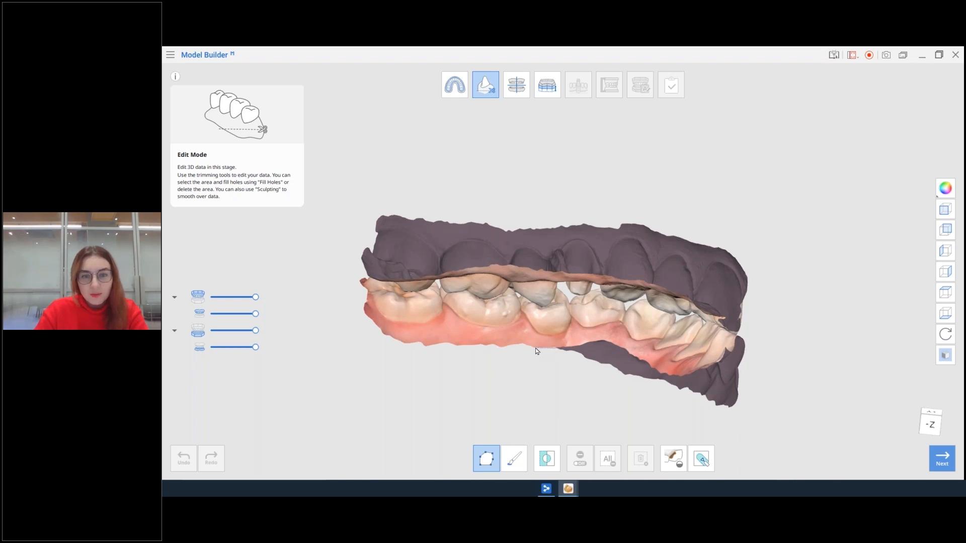
left_click_drag(406, 346, 477, 393)
key("Delete")
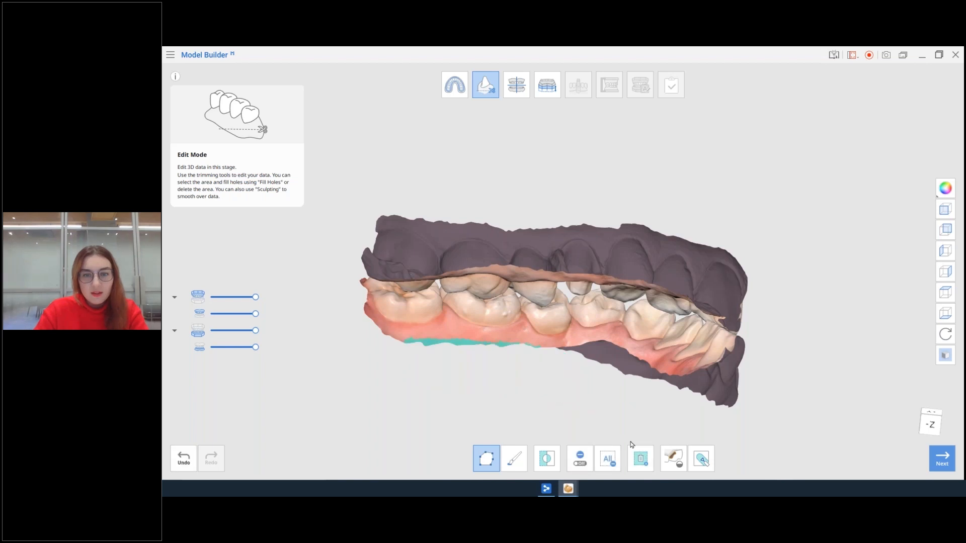
Step: Delete a small patch on the lower canine and fill the hole using neighboring colors with a 50 mm maximum perimeter
mouse_move(631, 384)
right_mouse_down()
mouse_move(671, 351)
mouse_move(530, 339)
mouse_move(541, 346)
mouse_move(686, 300)
mouse_move(555, 317)
mouse_move(538, 249)
mouse_move(408, 234)
mouse_move(518, 317)
mouse_move(554, 322)
mouse_move(512, 334)
mouse_move(539, 343)
right_mouse_up()
scroll(511, 333, "up", 3)
mouse_move(499, 329)
left_mouse_down()
mouse_move(516, 328)
mouse_move(506, 327)
left_mouse_up()
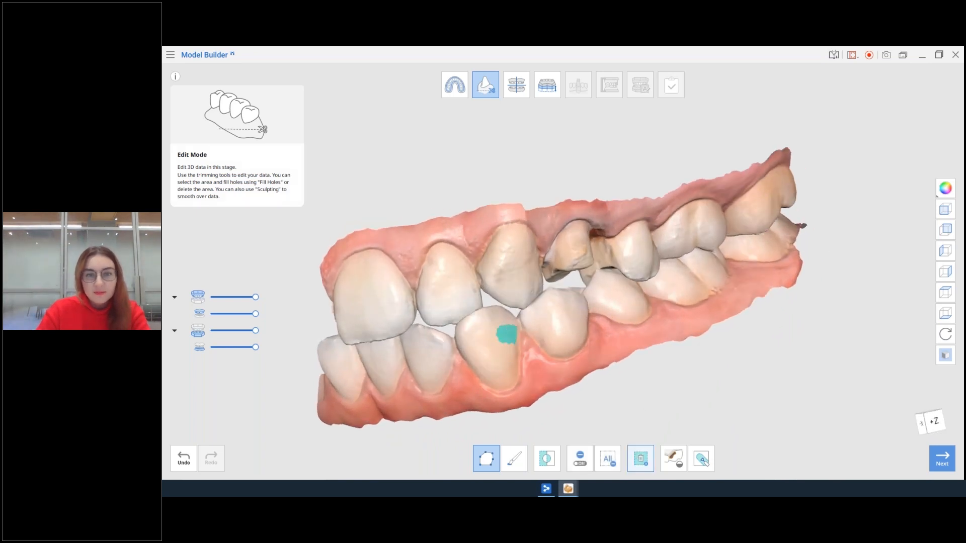
left_click(641, 459)
left_click(671, 459)
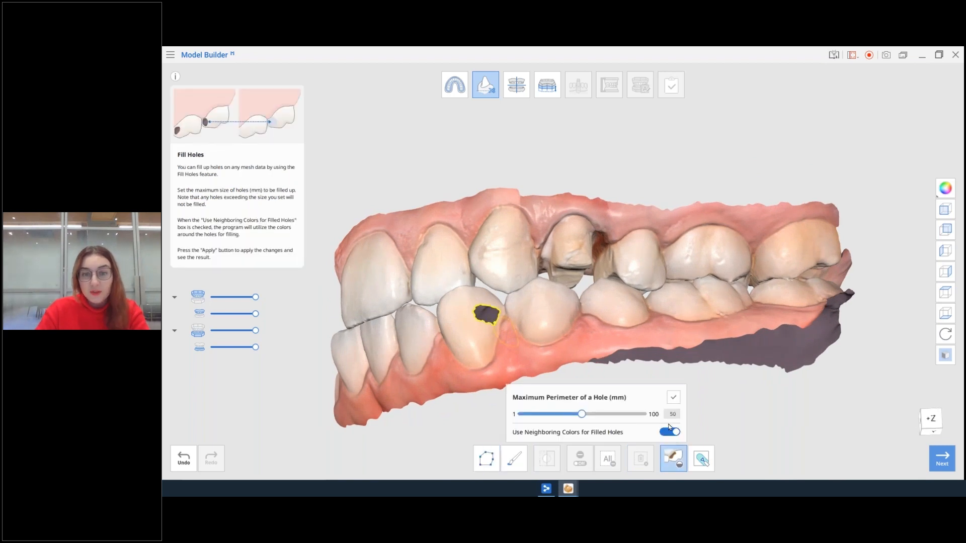
left_click(674, 397)
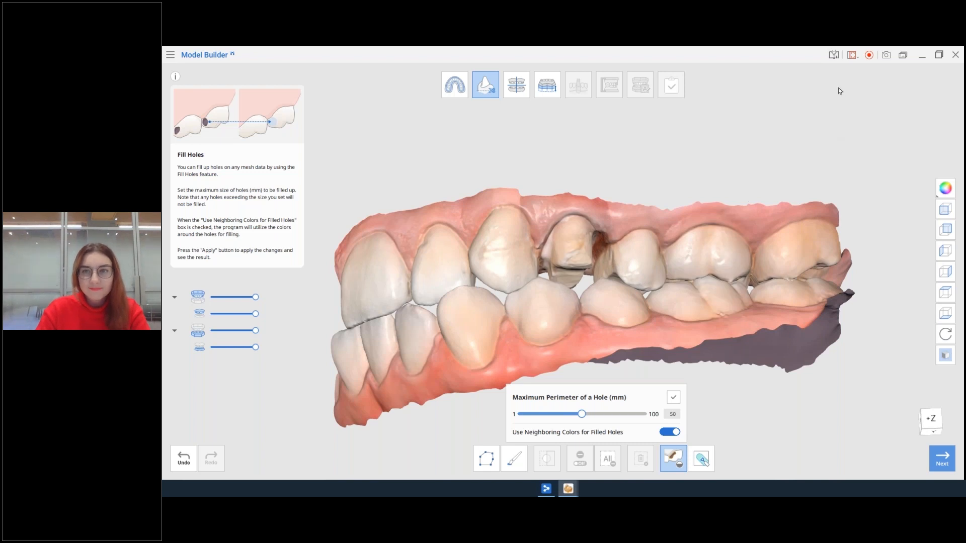
Step: Activate Sculpting with the Smooth brush, enlarge the brush size and raise the brush strength
mouse_move(738, 362)
right_mouse_down()
mouse_move(737, 333)
mouse_move(732, 354)
right_mouse_up()
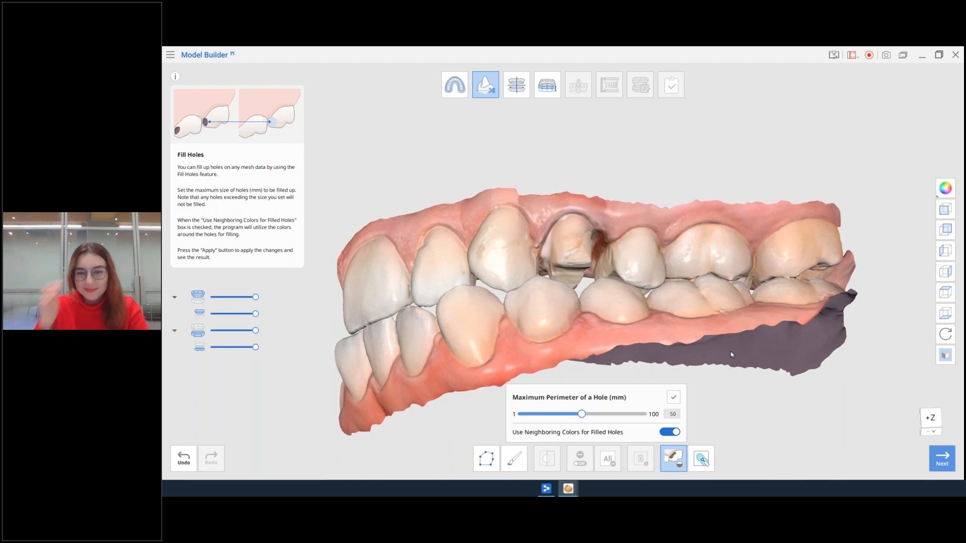
scroll(568, 325, "up", 5)
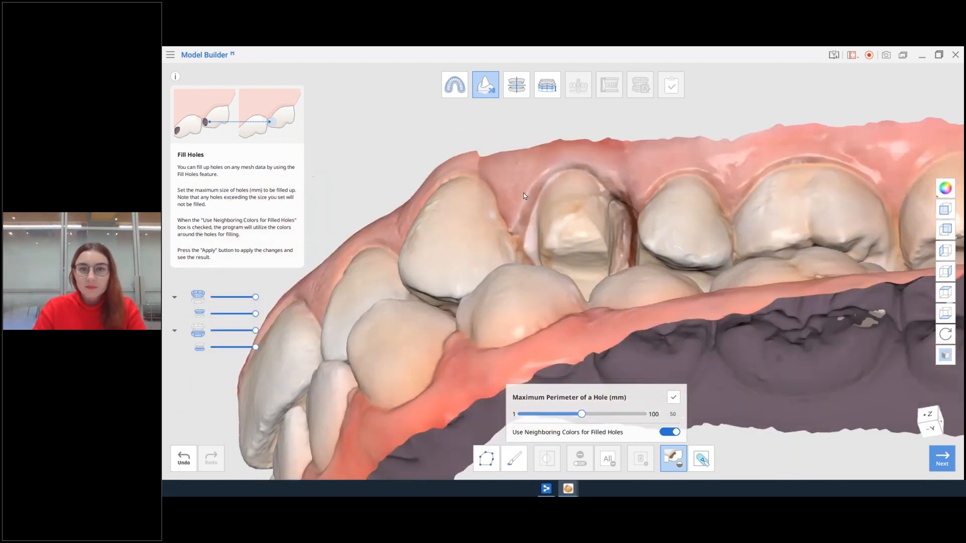
right_click_drag(523, 192, 551, 207)
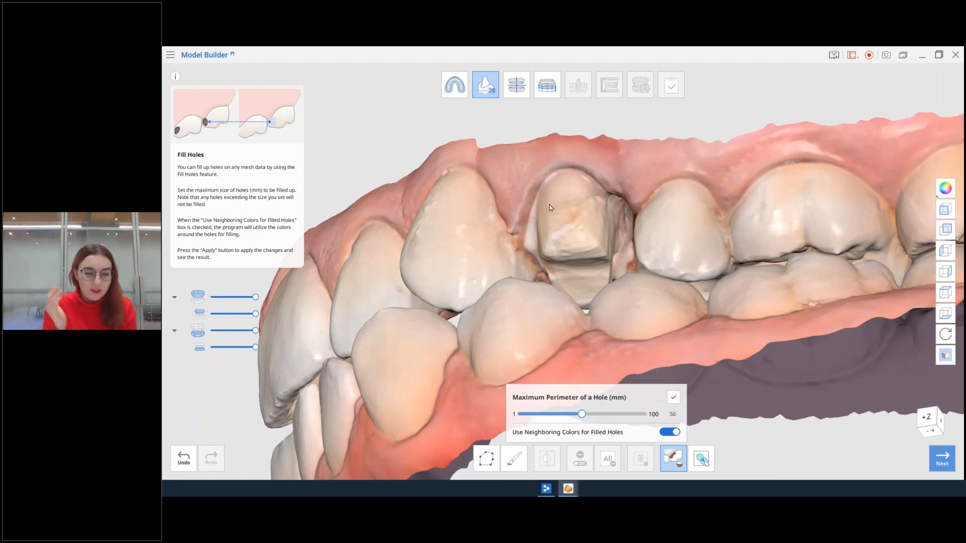
right_click_drag(662, 241, 674, 389)
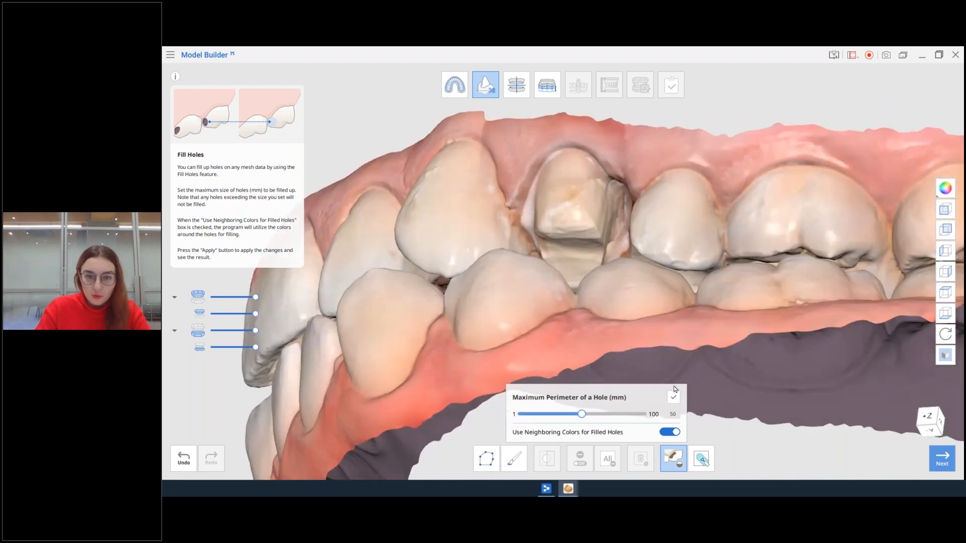
mouse_move(622, 285)
right_mouse_down()
mouse_move(506, 257)
mouse_move(501, 208)
mouse_move(529, 222)
mouse_move(484, 234)
mouse_move(466, 206)
mouse_move(440, 199)
mouse_move(478, 230)
right_mouse_up()
left_click(702, 459)
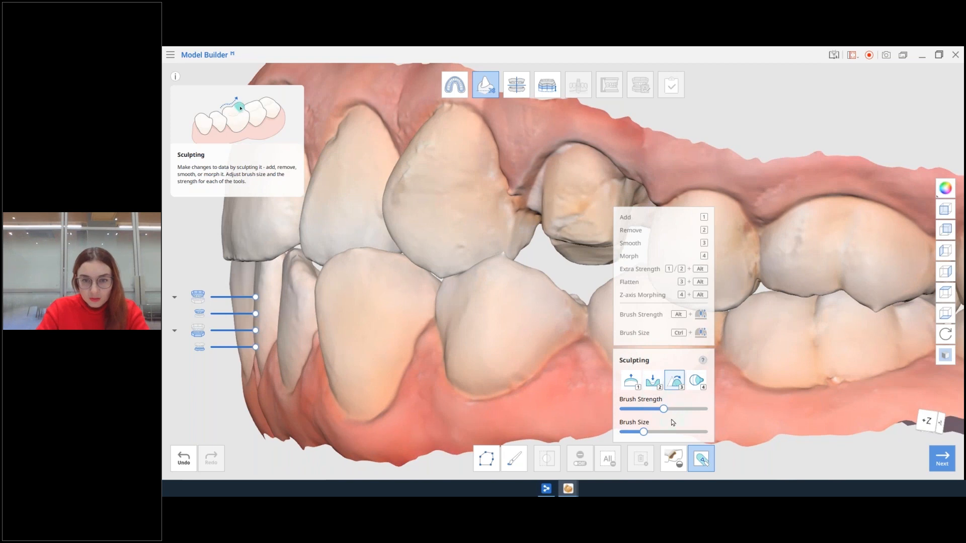
mouse_move(644, 434)
left_mouse_down()
mouse_move(657, 434)
mouse_move(658, 409)
left_mouse_up()
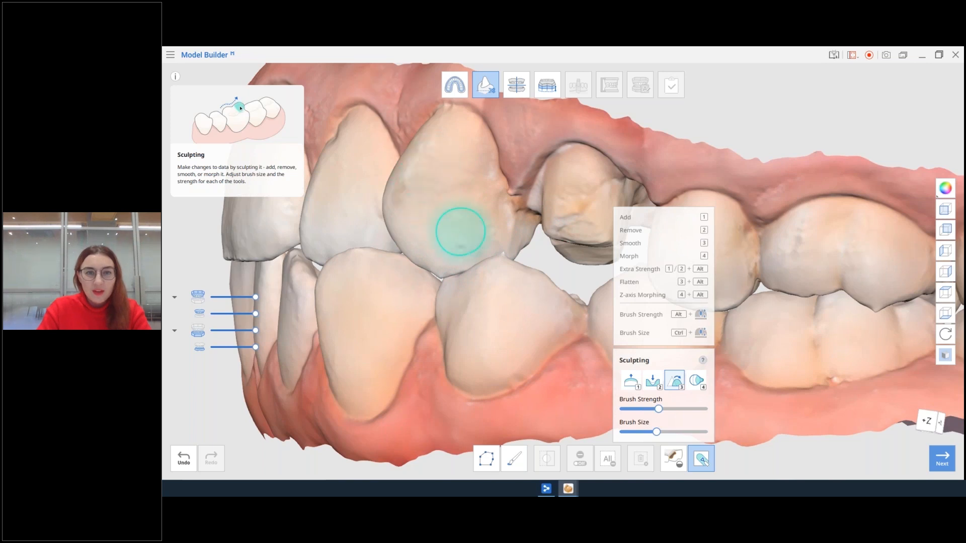
right_click_drag(420, 260, 649, 176)
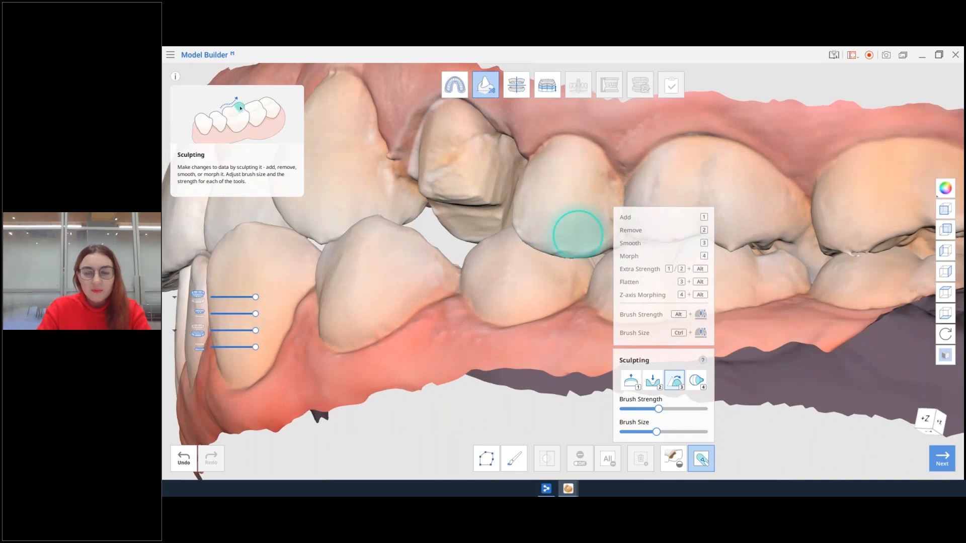
mouse_move(384, 242)
right_mouse_down()
mouse_move(487, 263)
mouse_move(464, 276)
mouse_move(639, 243)
mouse_move(596, 221)
right_mouse_up()
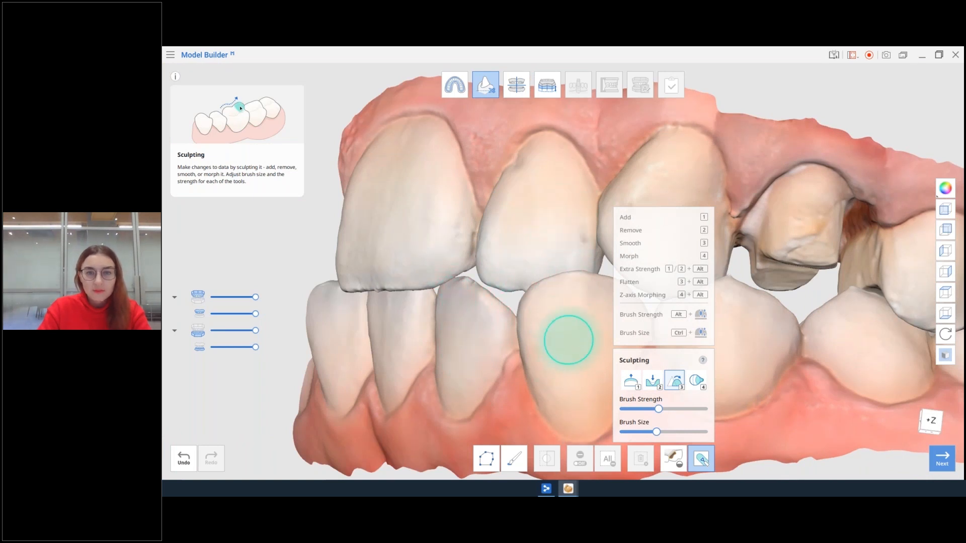
middle_click_drag(558, 255, 480, 230)
left_click_drag(659, 410, 679, 410)
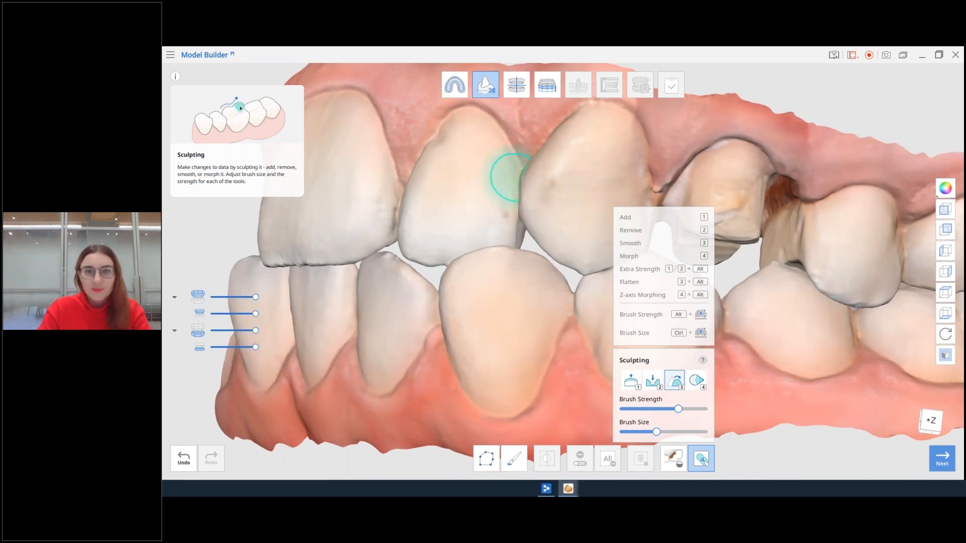
Step: Examine the front teeth and the prepared tooth from several sides with the smoothing brush and leave Sculpting
right_click_drag(463, 293, 349, 200)
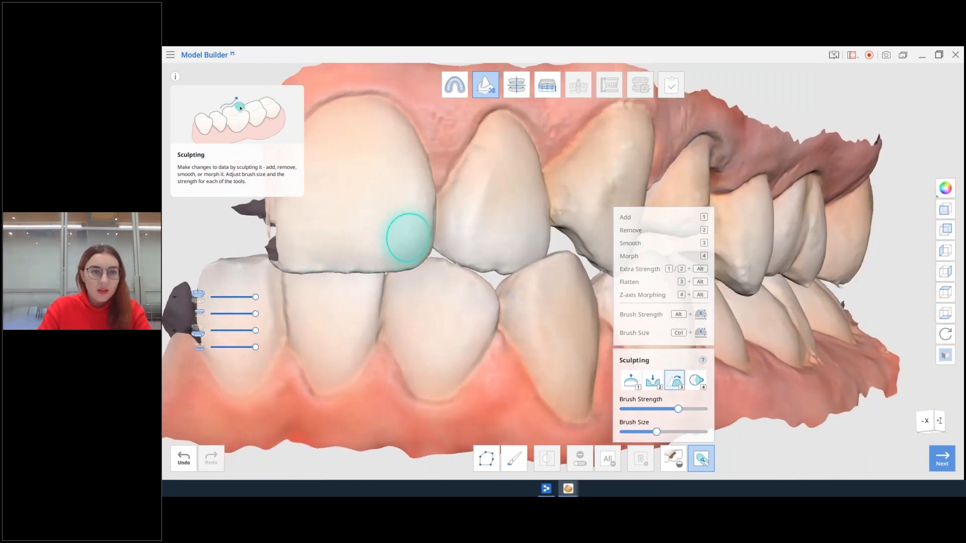
mouse_move(414, 211)
right_mouse_down()
mouse_move(523, 297)
mouse_move(479, 263)
mouse_move(578, 324)
right_mouse_up()
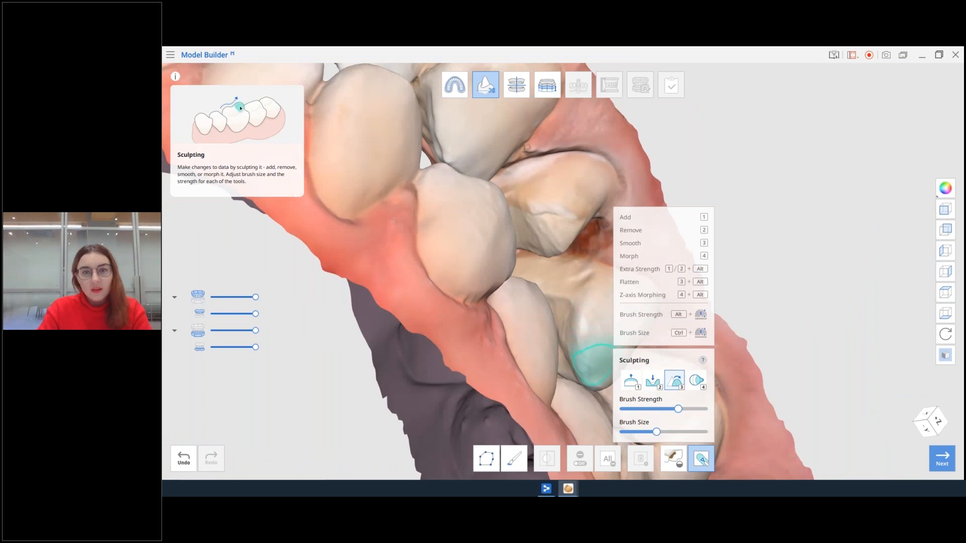
right_click_drag(445, 209, 403, 251)
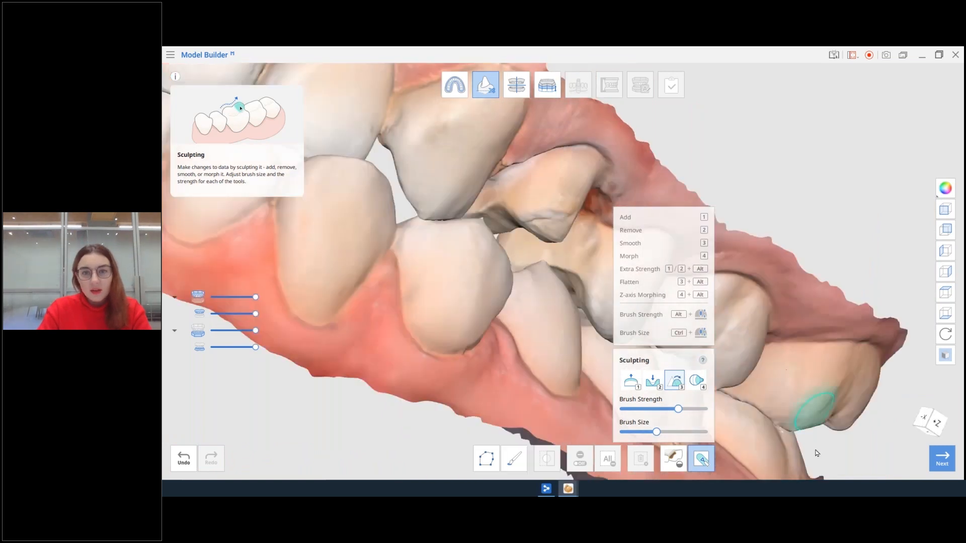
left_click(703, 460)
mouse_move(735, 288)
right_mouse_down()
mouse_move(674, 205)
mouse_move(515, 366)
mouse_move(789, 401)
mouse_move(600, 247)
mouse_move(644, 320)
mouse_move(753, 336)
mouse_move(720, 322)
mouse_move(544, 313)
mouse_move(597, 306)
right_mouse_up()
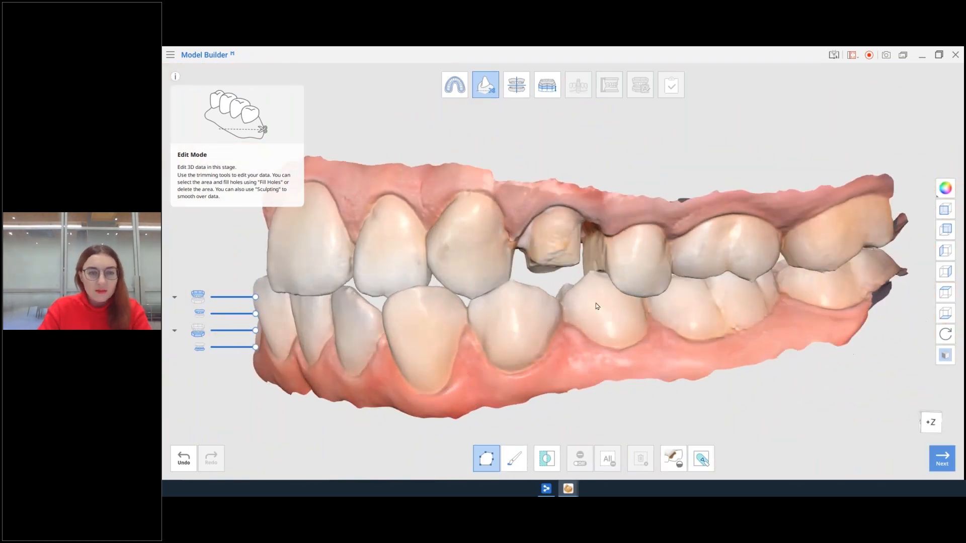
Step: Enter Alignment Mode, rotate the maxilla and align it to the occlusal plane with three points on its teeth
left_click(519, 96)
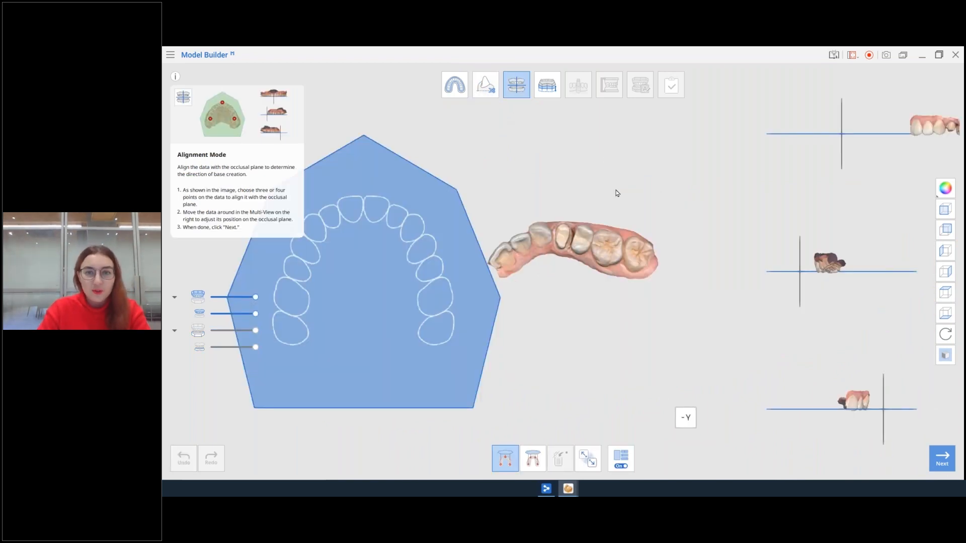
left_click_drag(660, 270, 573, 202)
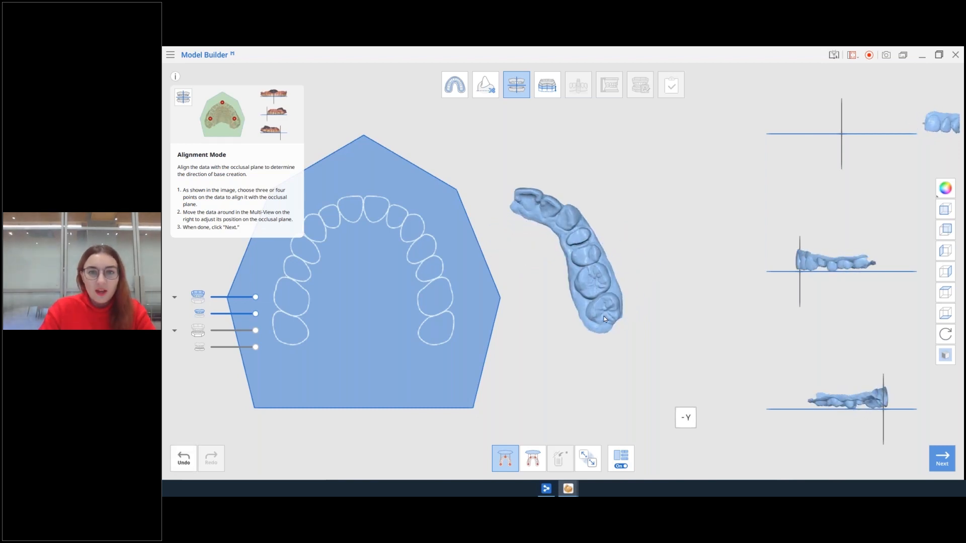
left_click(549, 197)
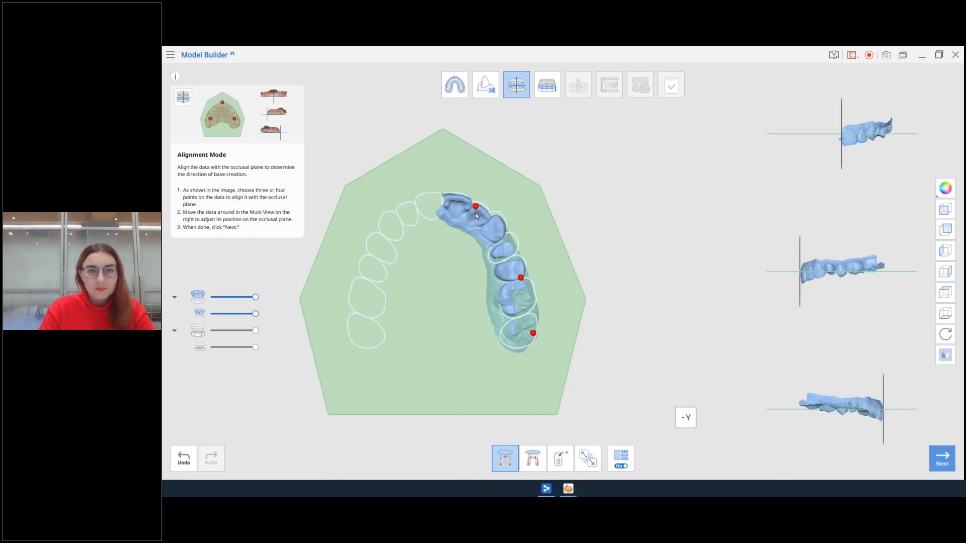
Step: Fine-tune the maxilla's tilt and position on the arch template and raise it so the teeth rest on the occlusal plane
right_click_drag(472, 217, 458, 200)
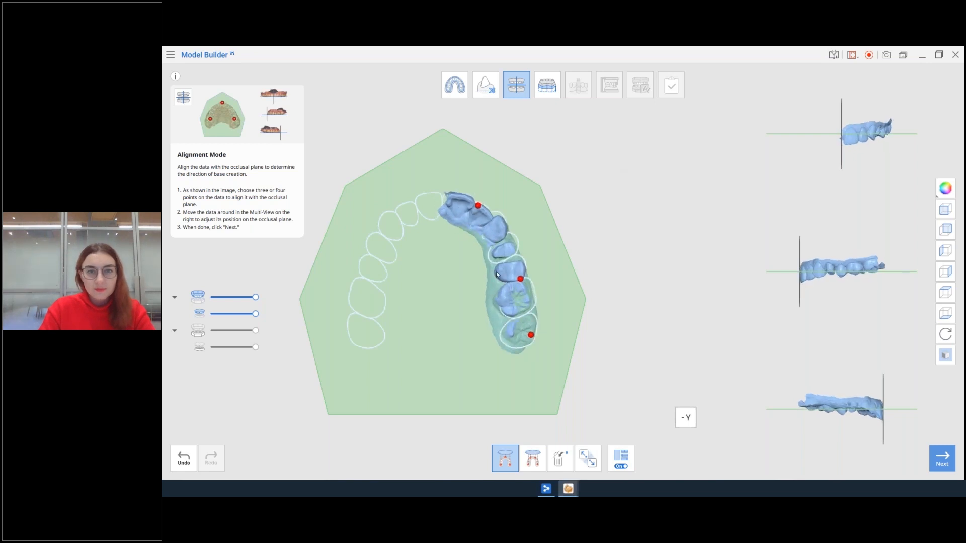
right_click_drag(515, 275, 514, 293)
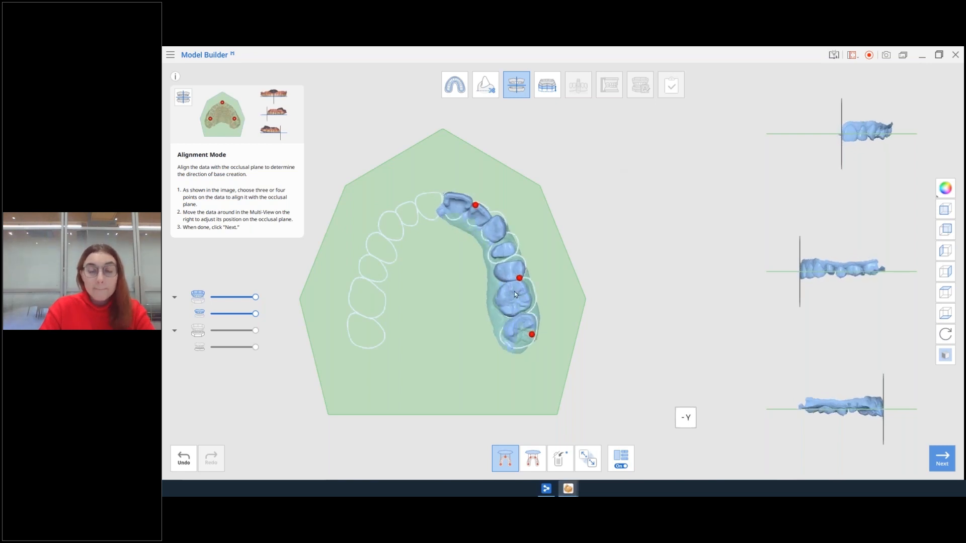
left_click_drag(496, 226, 499, 229)
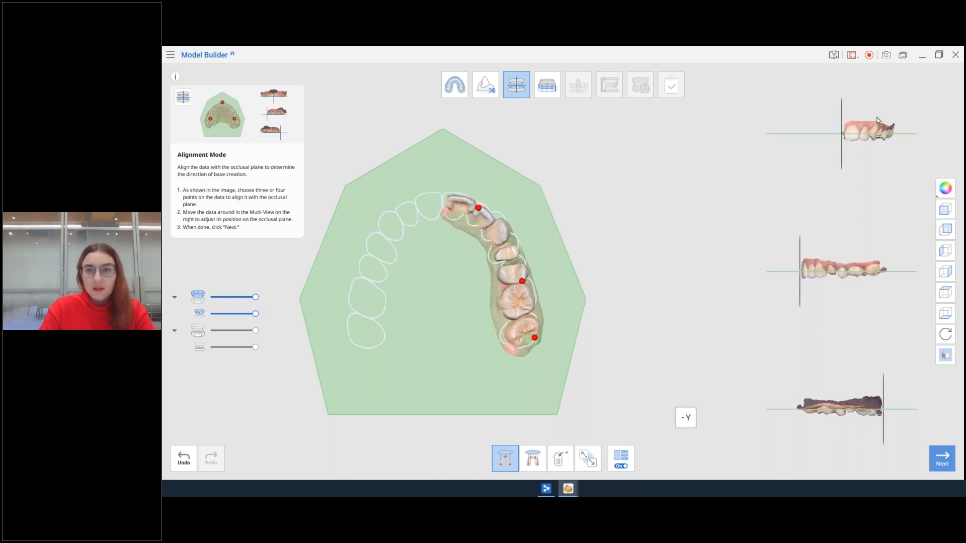
left_click_drag(862, 129, 862, 123)
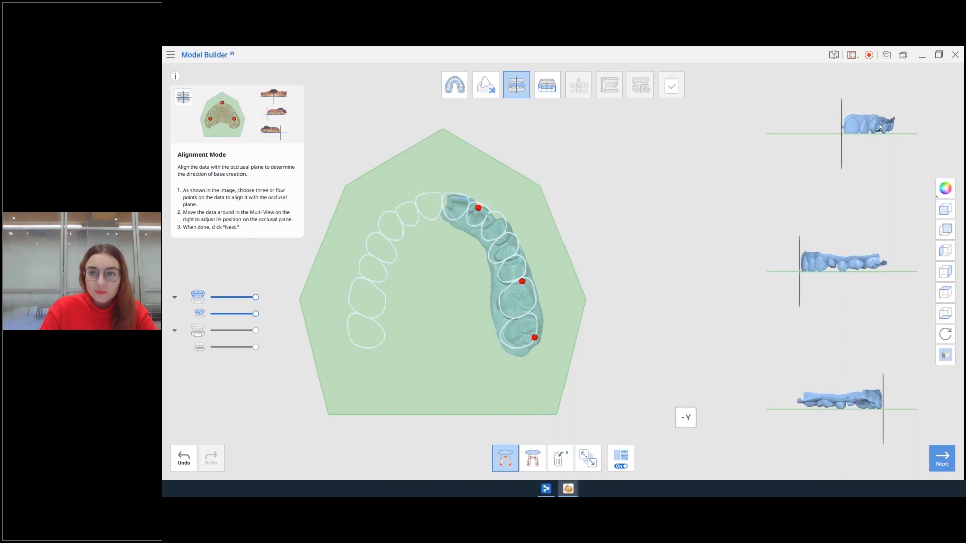
left_click_drag(821, 260, 821, 260)
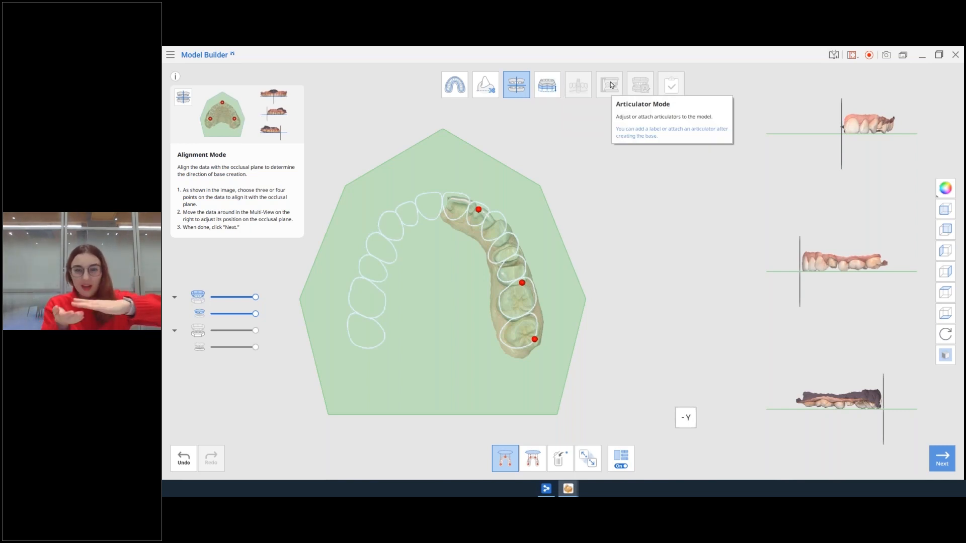
Step: Enter Base Creation Mode and check the proposed bases above and below the arches
left_click(547, 82)
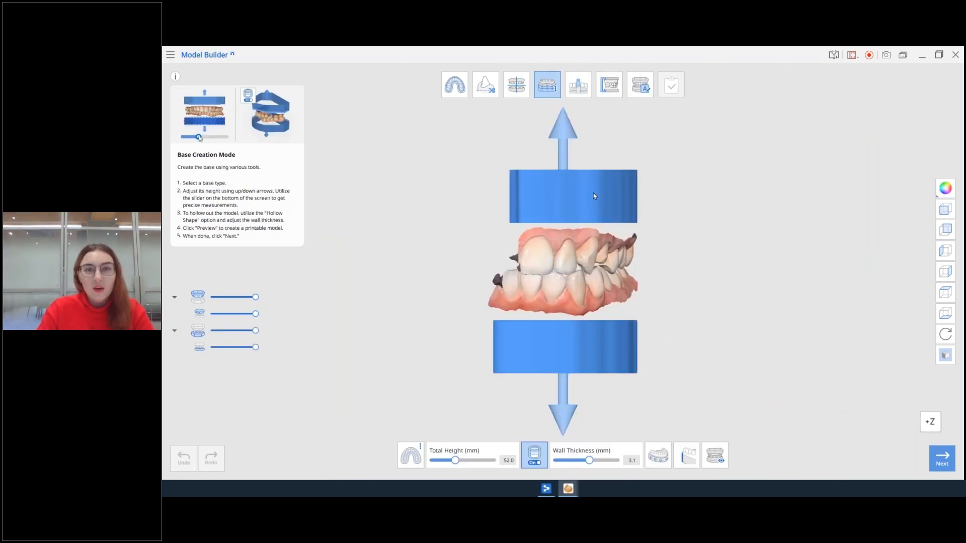
right_click_drag(560, 103, 538, 102)
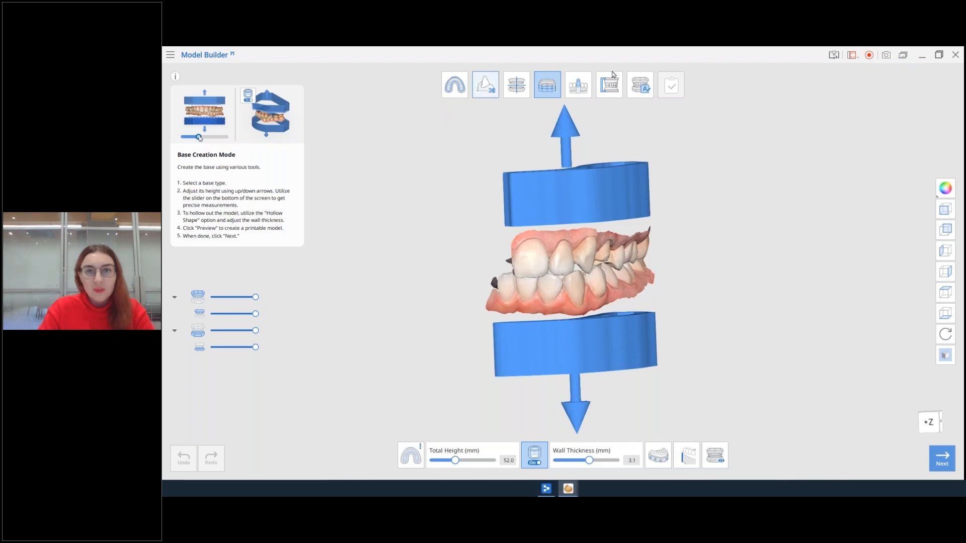
right_click_drag(572, 230, 535, 262)
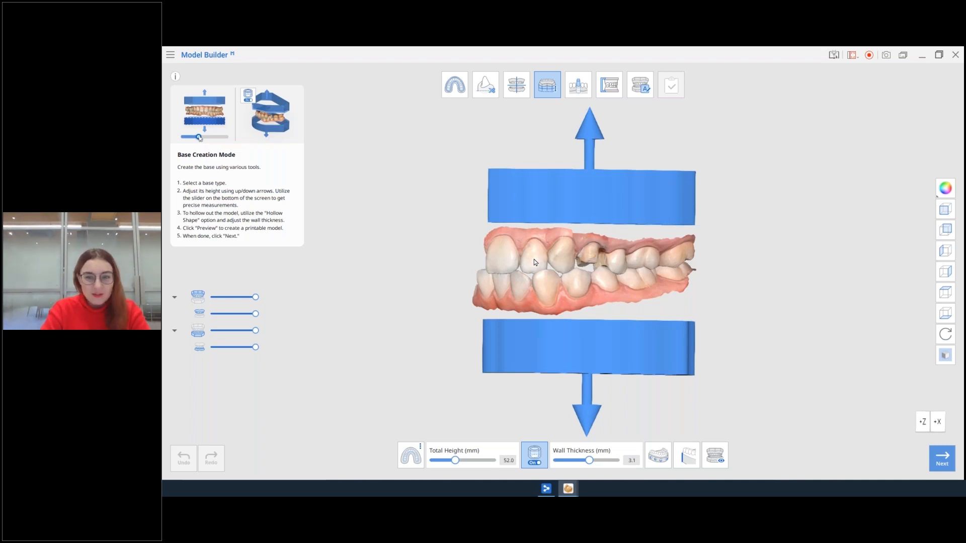
Step: Try the Create Drain Holes option on both bases and turn it off again
left_click(659, 459)
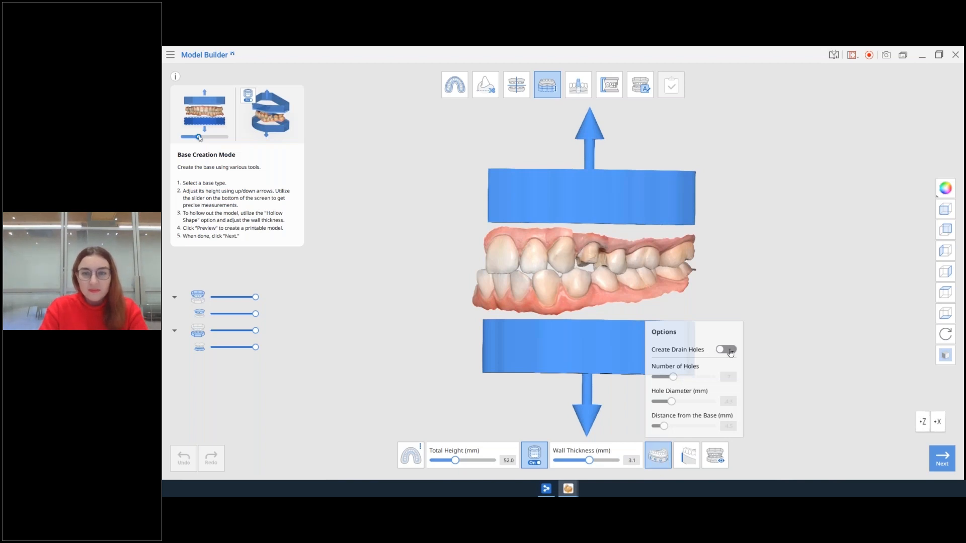
left_click(729, 350)
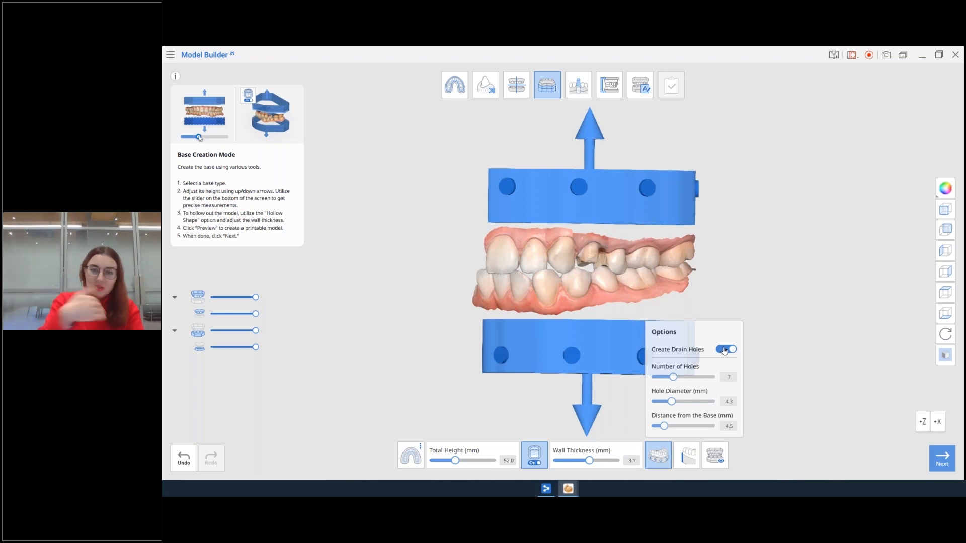
left_click(725, 350)
Step: Reduce the total height of the model bases to 43.8 mm
right_click_drag(571, 237, 710, 274)
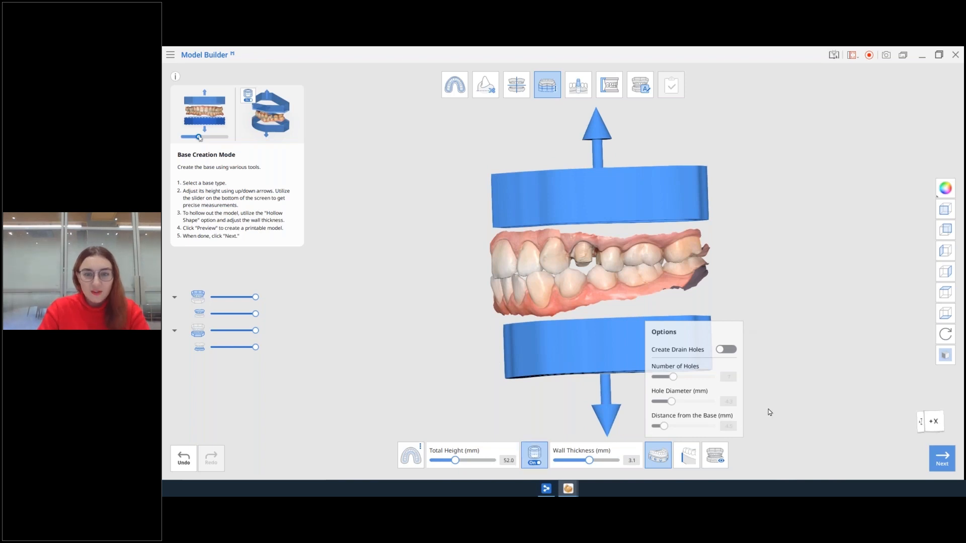
right_click_drag(669, 220, 534, 175)
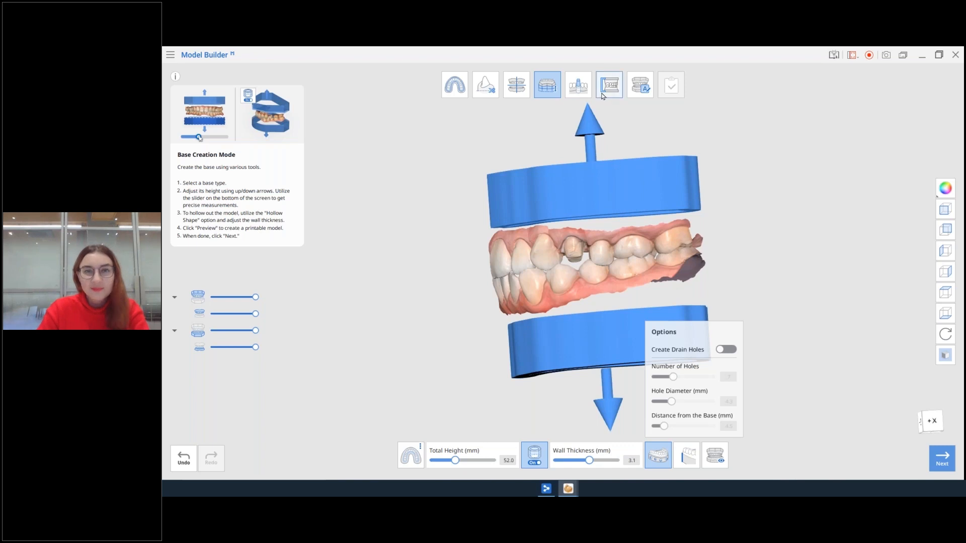
right_click_drag(656, 177, 736, 190)
right_click_drag(464, 253, 596, 233)
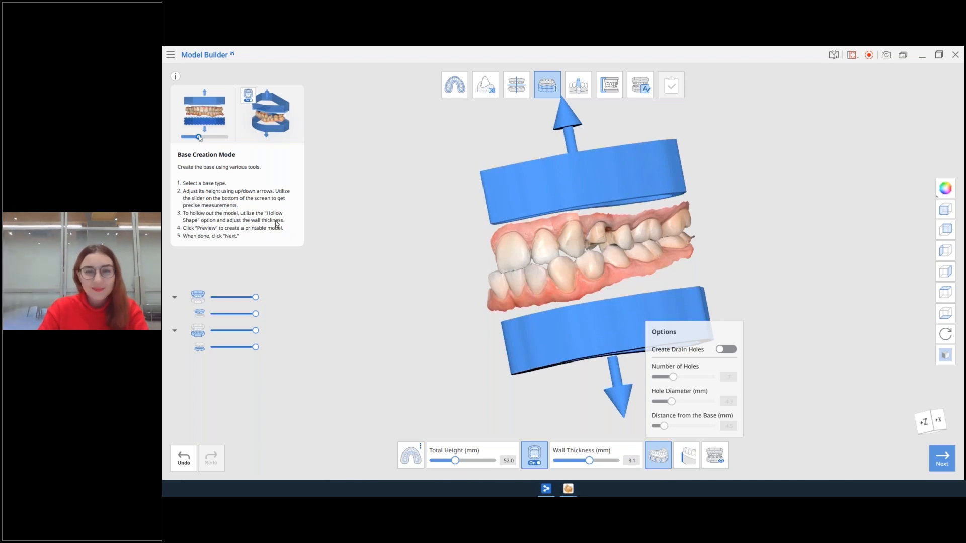
right_click_drag(628, 213, 612, 290)
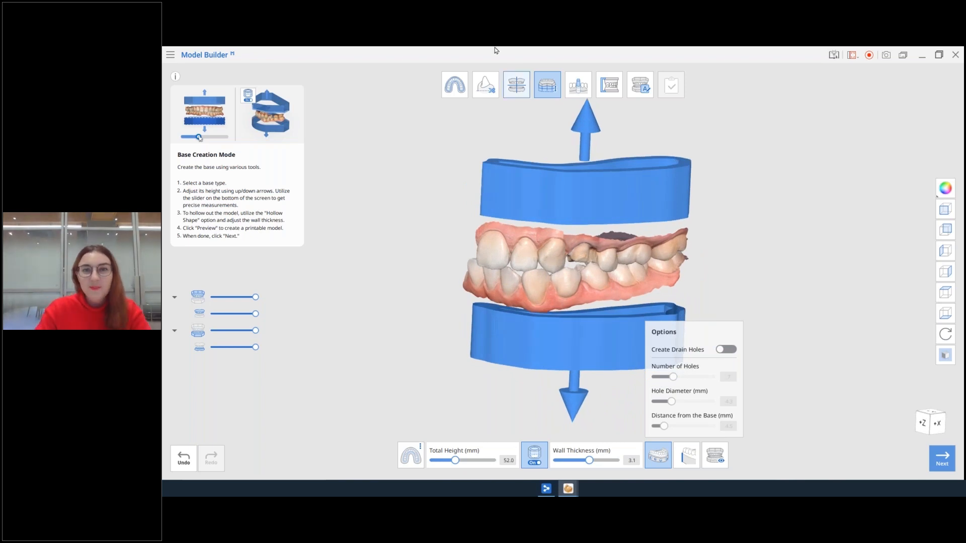
right_click_drag(641, 201, 637, 189)
mouse_move(586, 119)
left_mouse_down()
mouse_move(585, 130)
mouse_move(583, 120)
left_mouse_up()
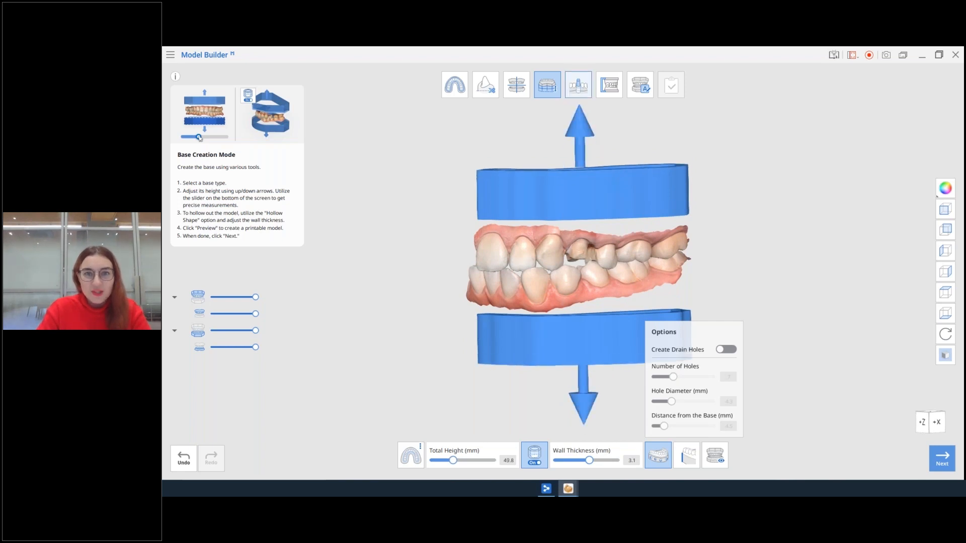
Step: Enter Die Creation Mode and examine the die for tooth 24 in the maxilla base from several sides
left_click(578, 85)
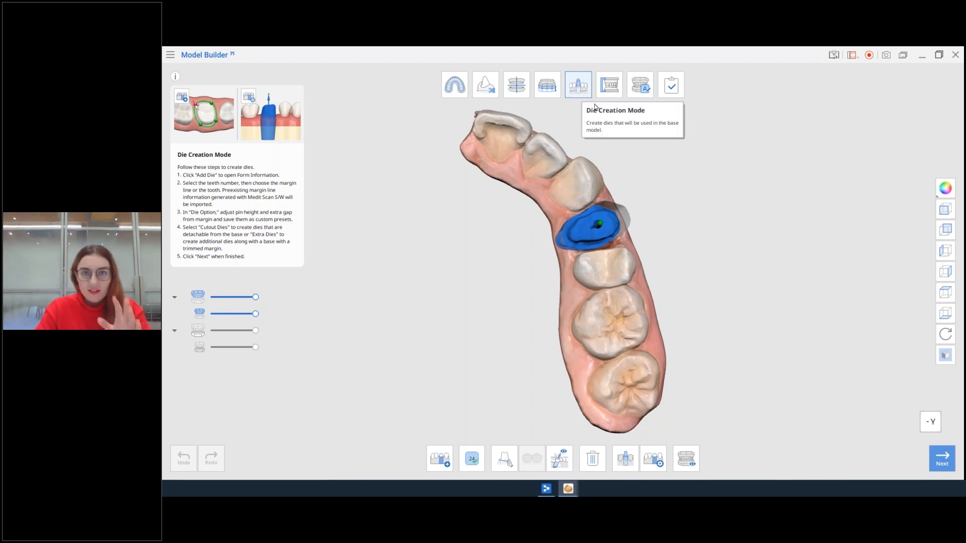
left_click(584, 86)
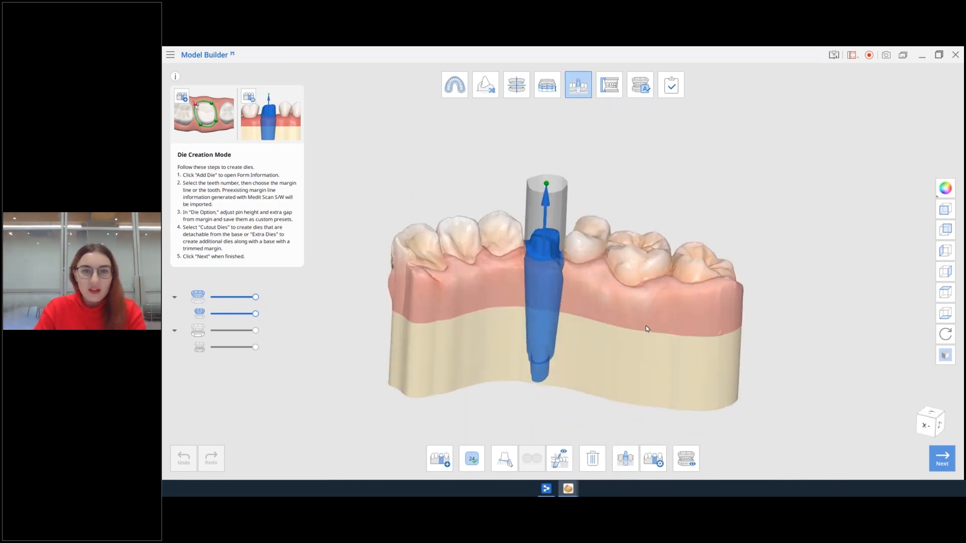
right_click_drag(646, 329, 596, 306)
middle_click_drag(706, 324, 786, 320)
right_click_drag(786, 320, 739, 330)
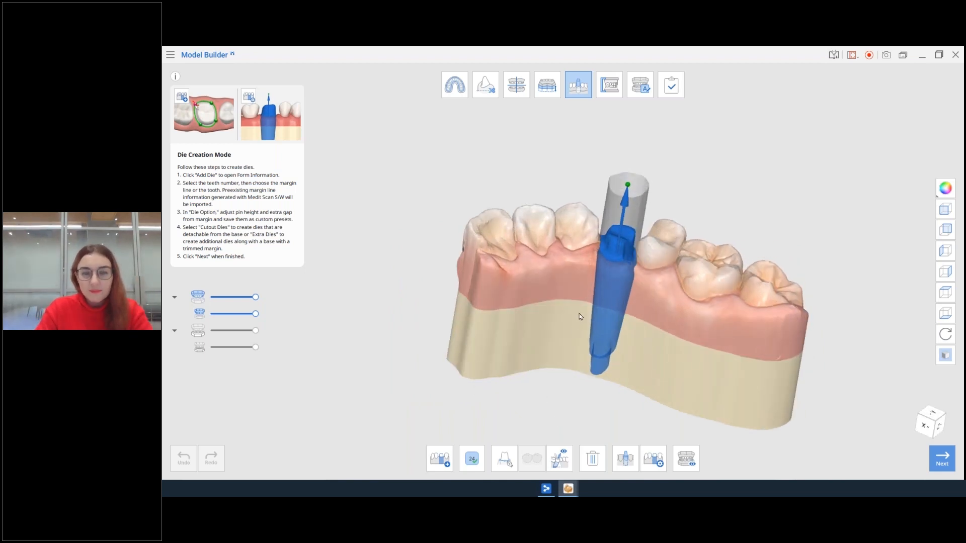
right_click_drag(580, 316, 661, 308)
right_click_drag(739, 363, 613, 401)
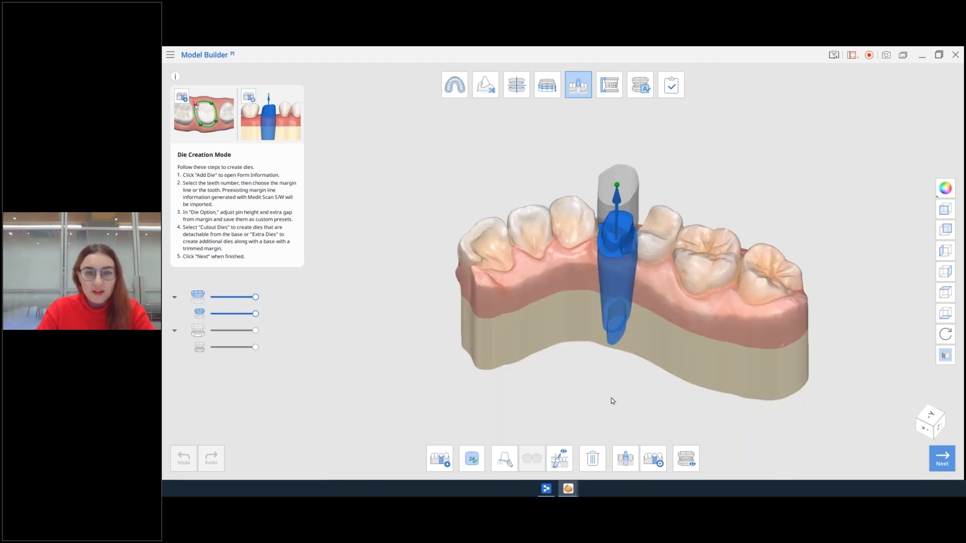
Step: Add teeth 23 and 25 to the form information for die creation and confirm the selection
left_click(437, 464)
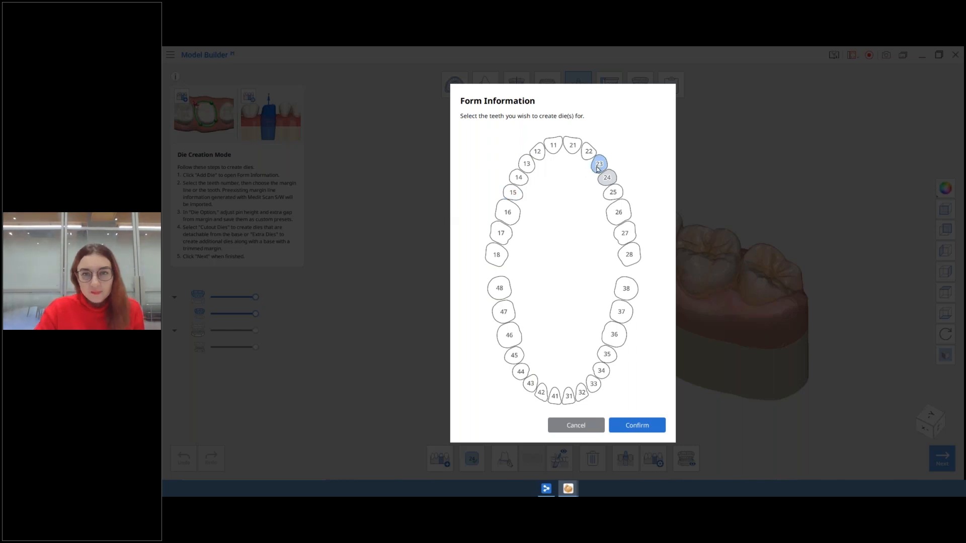
left_click(613, 200)
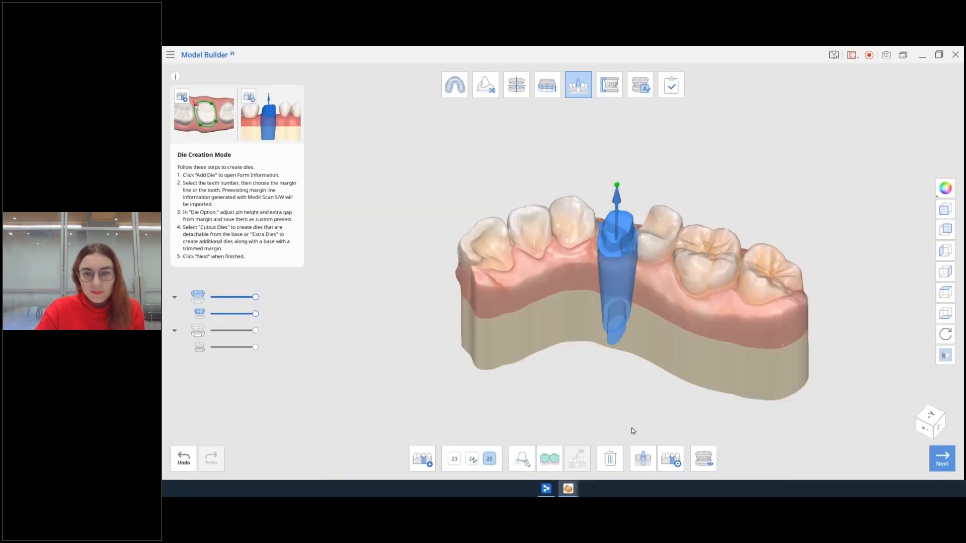
left_click(632, 428)
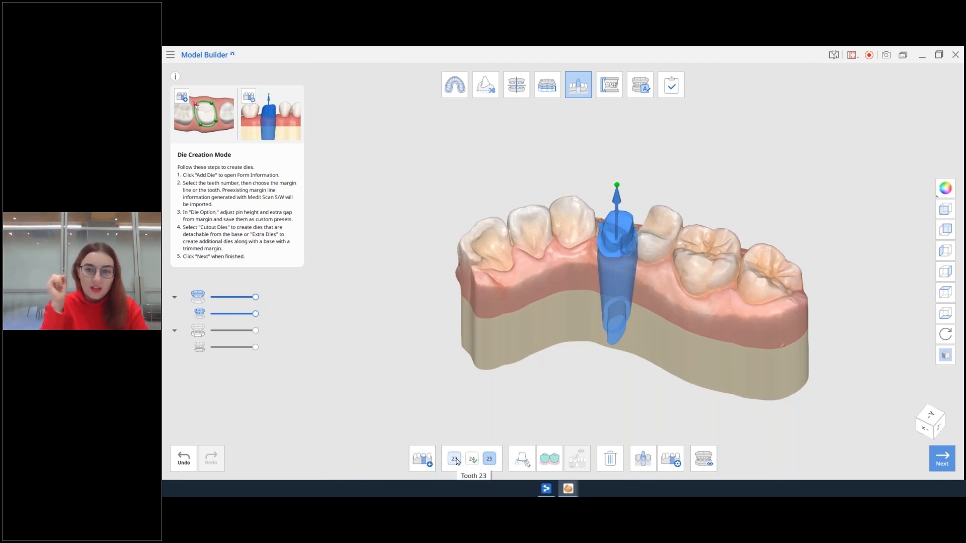
Step: Create the die for tooth 23 from a whole-tooth selection using Adjacent Teeth Selection instead of a margin line
left_click(455, 461)
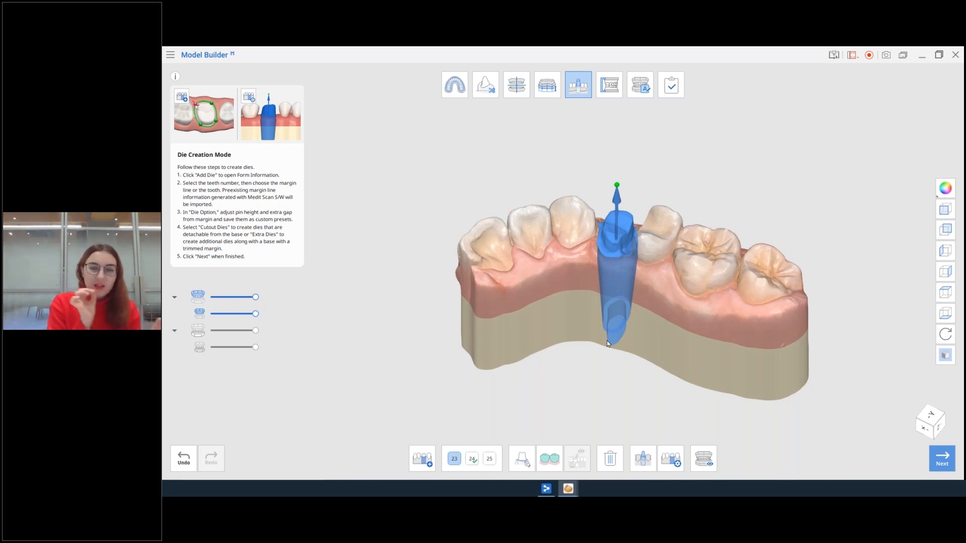
right_click_drag(669, 274, 583, 229)
mouse_move(578, 273)
right_mouse_down()
mouse_move(563, 310)
mouse_move(564, 262)
right_mouse_up()
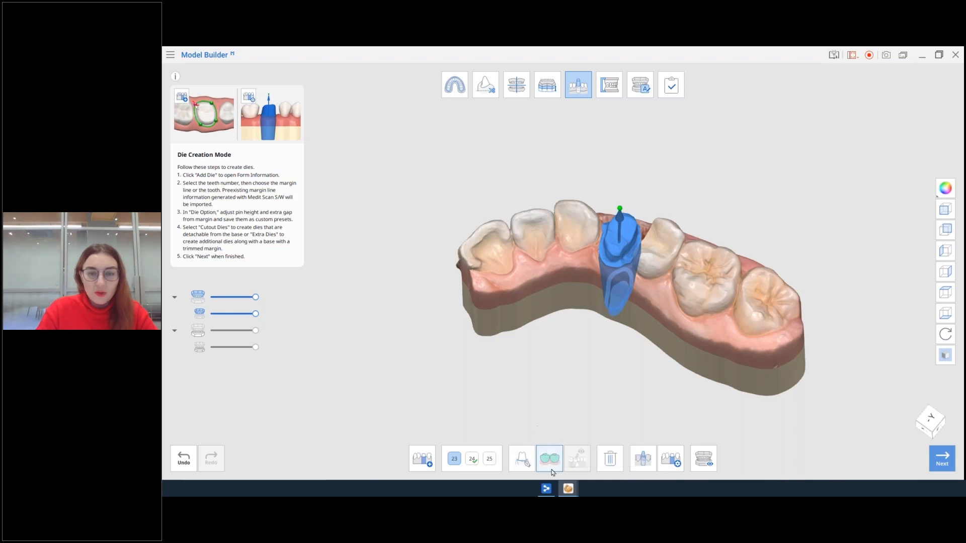
left_click(549, 458)
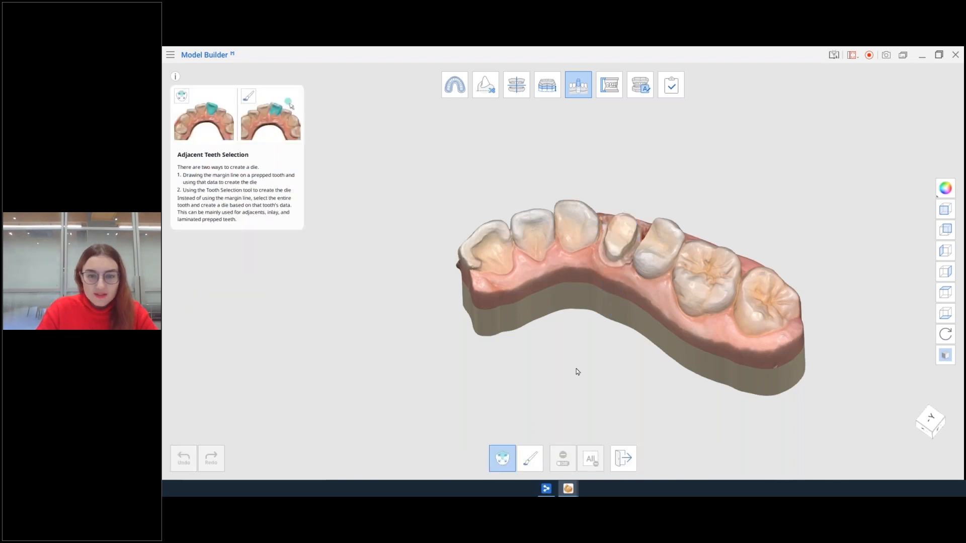
left_click(580, 237)
right_click_drag(580, 237, 580, 284)
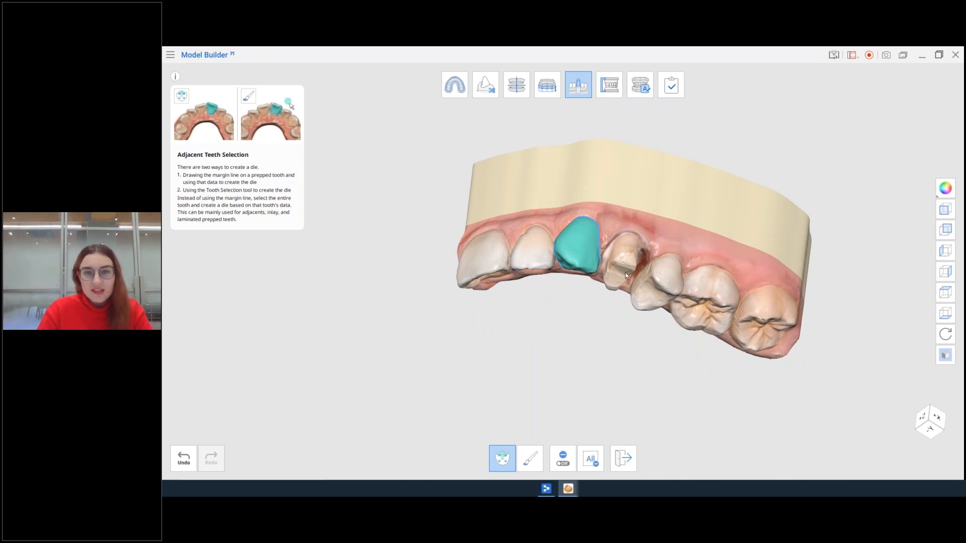
right_click_drag(666, 291, 672, 239)
left_click(628, 458)
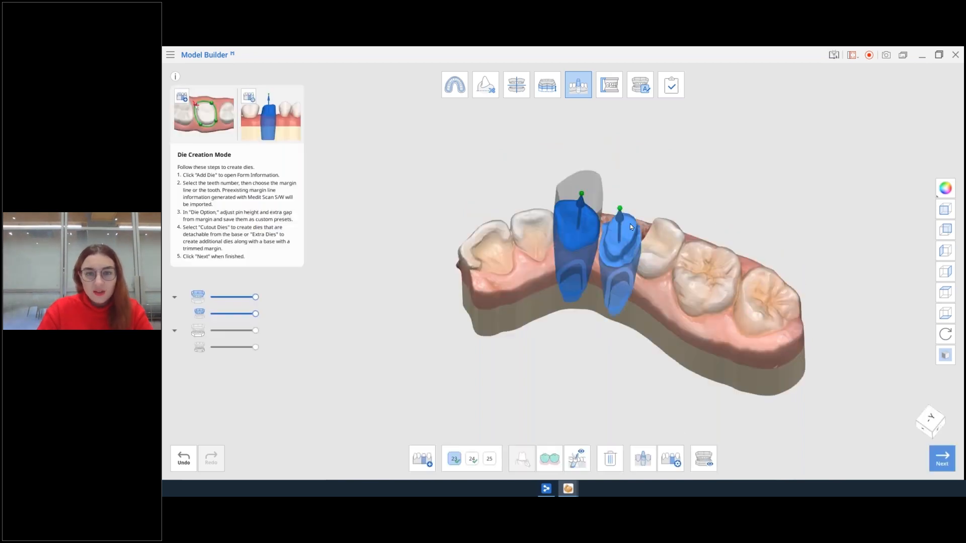
Step: Start a manual margin line for tooth 25 with points from its palatal side into the gap beside the molar
right_click_drag(585, 285, 598, 216)
right_click_drag(712, 300, 697, 279)
left_click(490, 461)
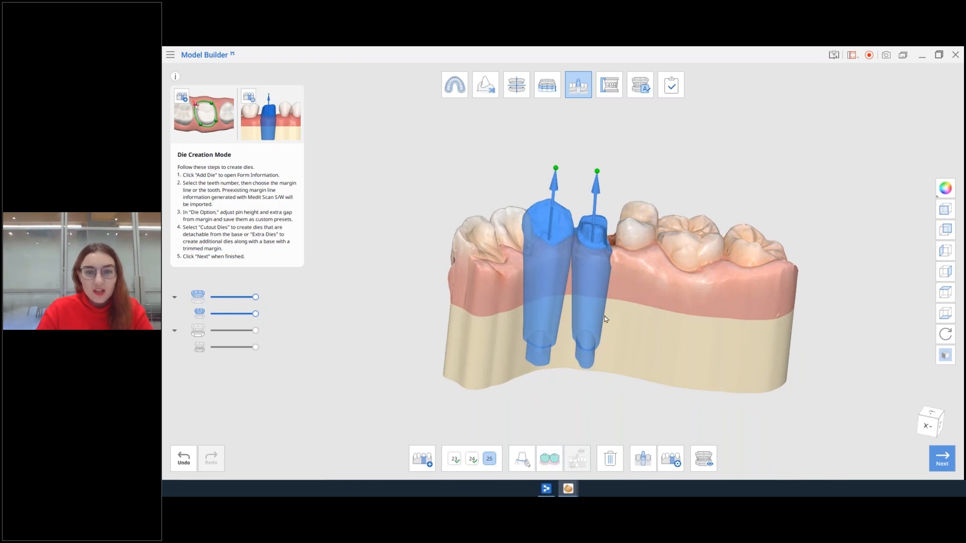
left_click(522, 459)
scroll(646, 247, "up", 5)
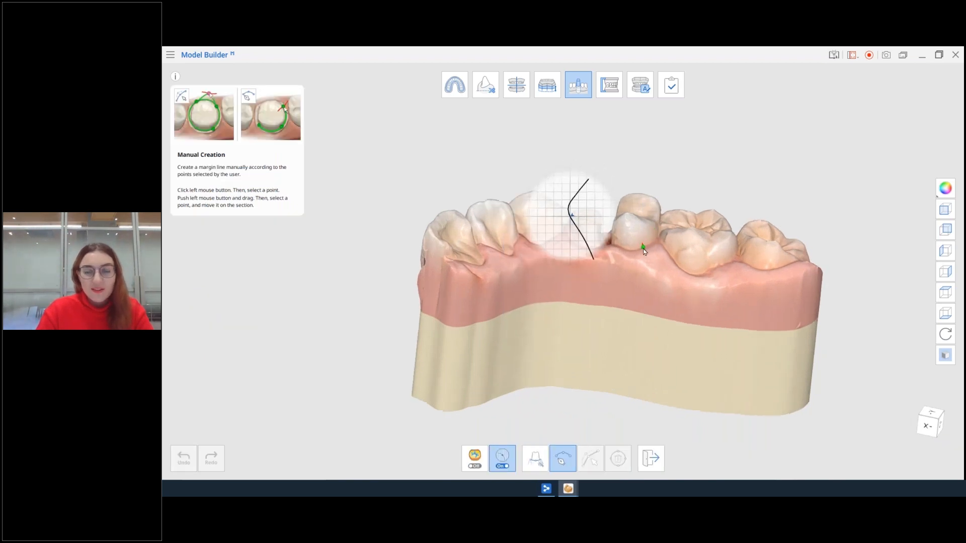
right_click_drag(618, 292, 617, 325)
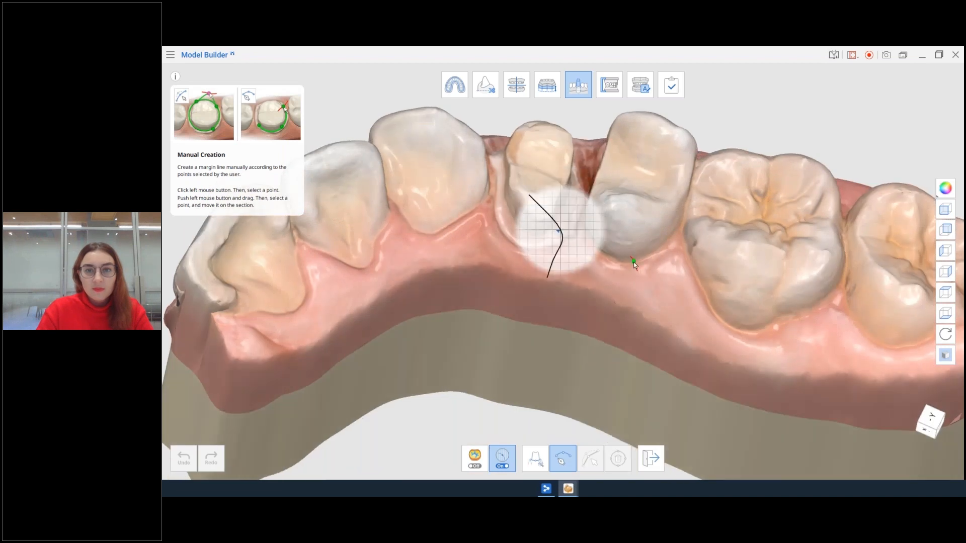
left_click(634, 262)
left_click(665, 241)
left_click(683, 216)
left_click(692, 184)
Step: Continue the margin points around the outer side of tooth 25 and along the prepared tooth, closing the line on the palatal side
right_click_drag(693, 183, 697, 247)
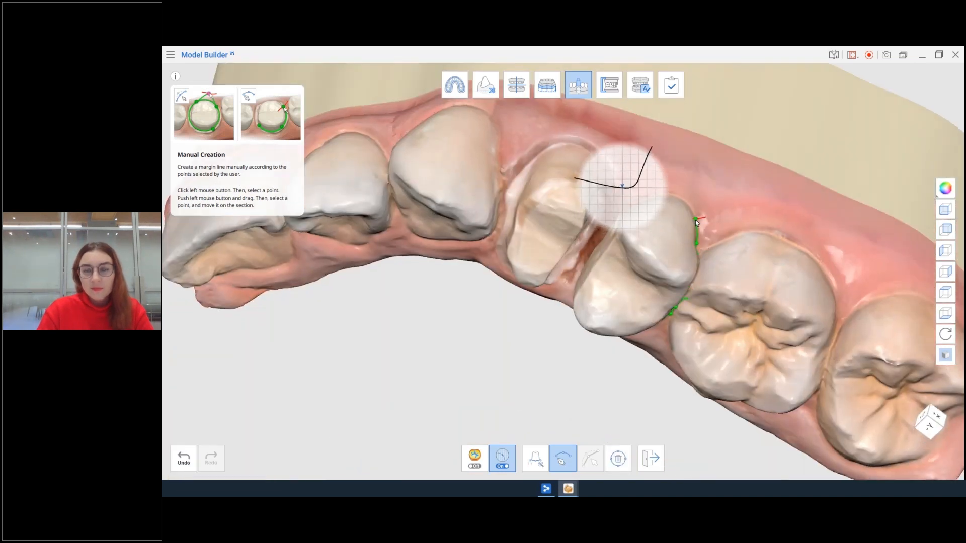
left_click(696, 219)
left_click(685, 204)
left_click(671, 197)
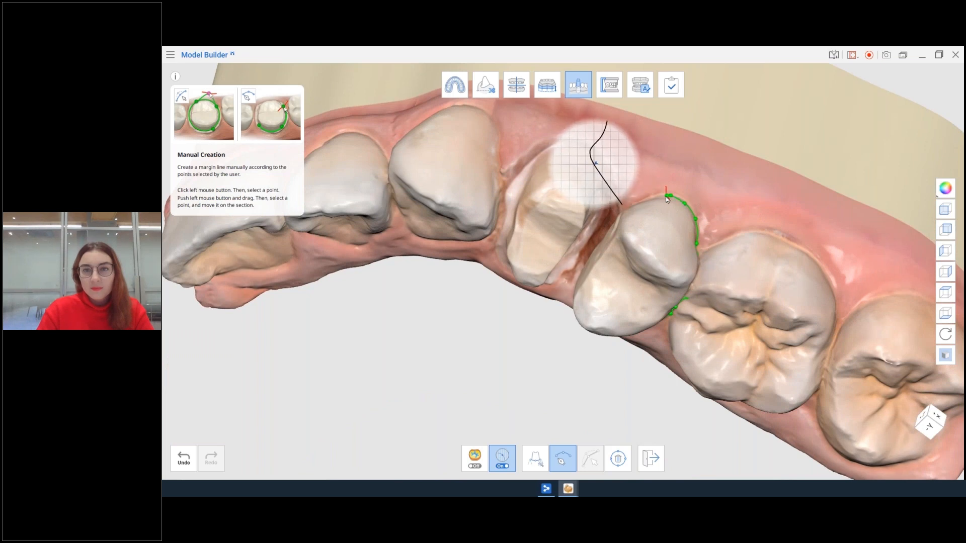
left_click(660, 196)
left_click(637, 202)
right_click_drag(633, 212, 638, 244)
left_click(619, 247)
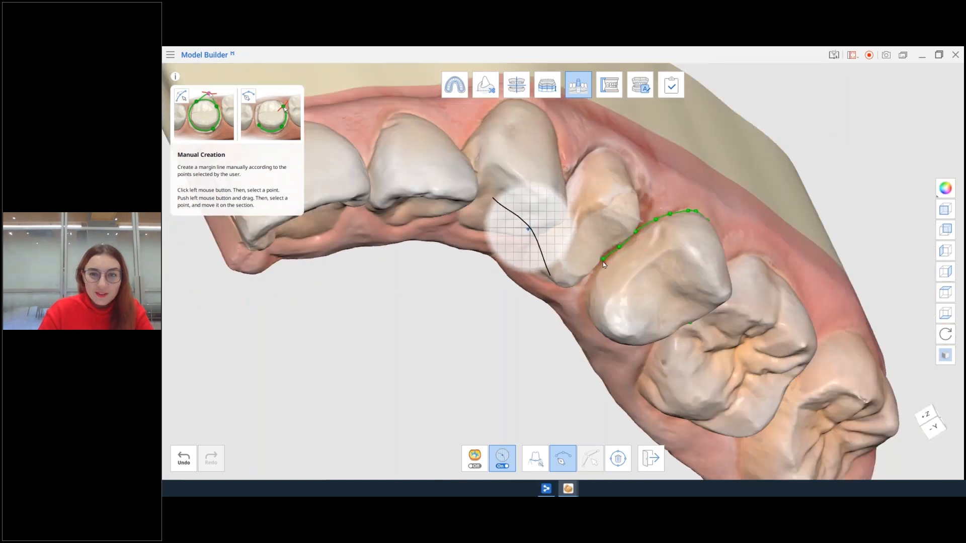
left_click(602, 261)
left_click(588, 284)
left_click(586, 303)
right_click_drag(587, 311, 611, 342)
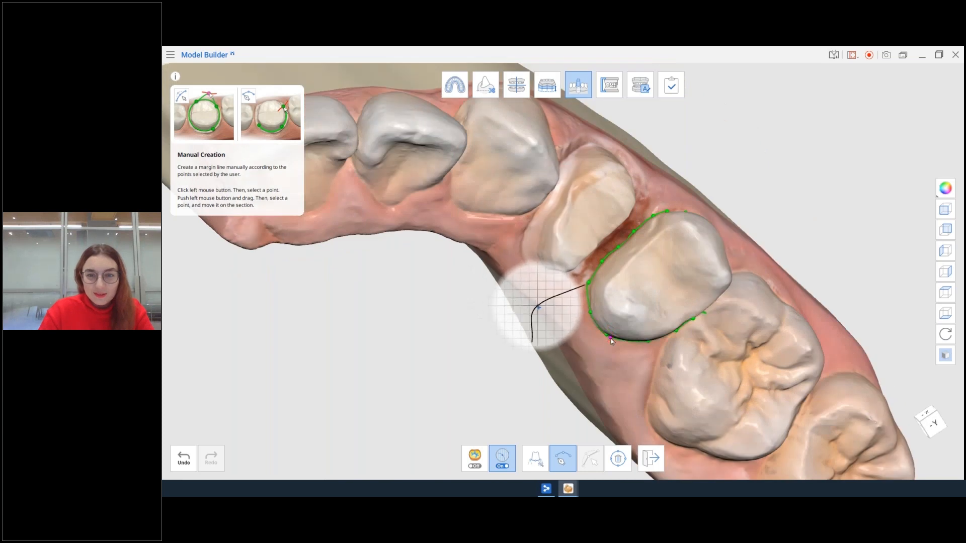
left_click(611, 342)
Step: Correct the tooth 25 margin line beside the molar and turn on the curvature colour map to check its course
right_click_drag(651, 304, 649, 256)
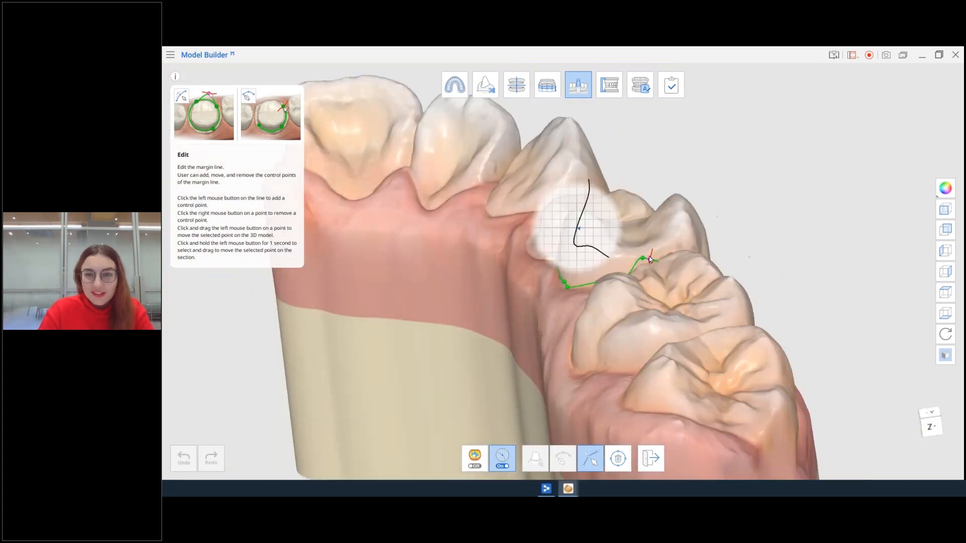
left_click_drag(645, 259, 649, 286)
right_click_drag(650, 286, 591, 348)
right_click_drag(636, 386, 745, 277)
left_click(476, 457)
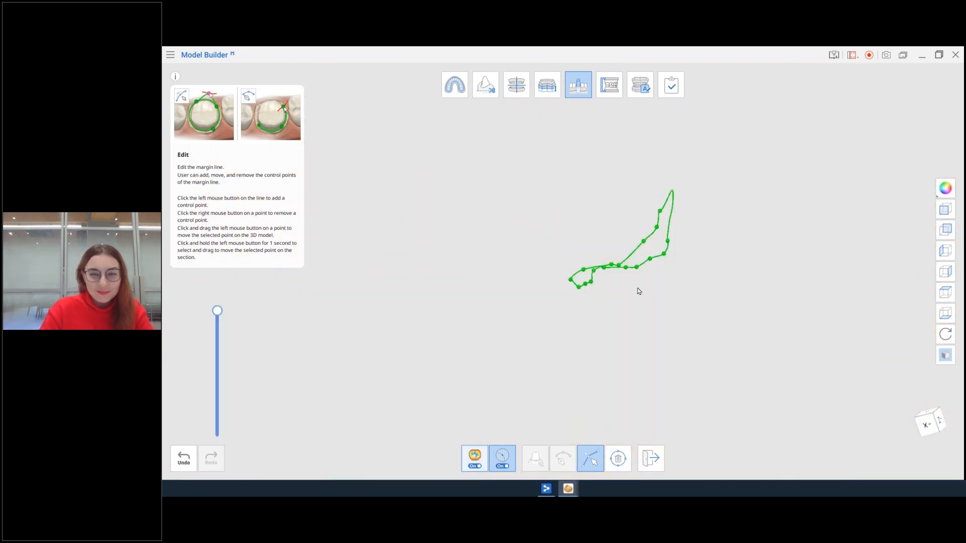
right_click_drag(627, 282, 643, 412)
scroll(592, 227, "up", 3)
right_click_drag(592, 229, 697, 287)
left_click_drag(535, 278, 530, 285)
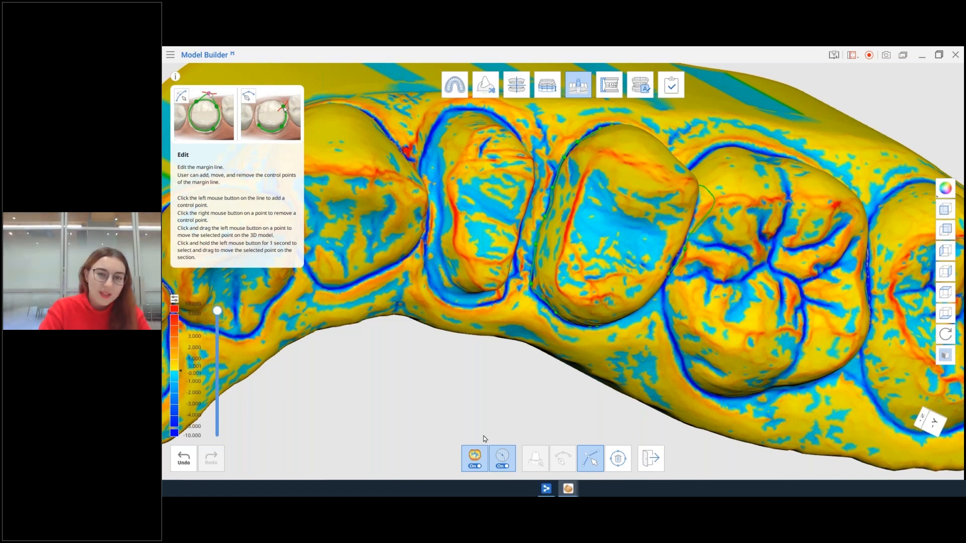
Step: Refine the tooth 25 margin control points so the line follows the dark blue groove on the mesial, palatal and molar sides
mouse_move(566, 220)
right_mouse_down()
mouse_move(565, 211)
mouse_move(569, 230)
right_mouse_up()
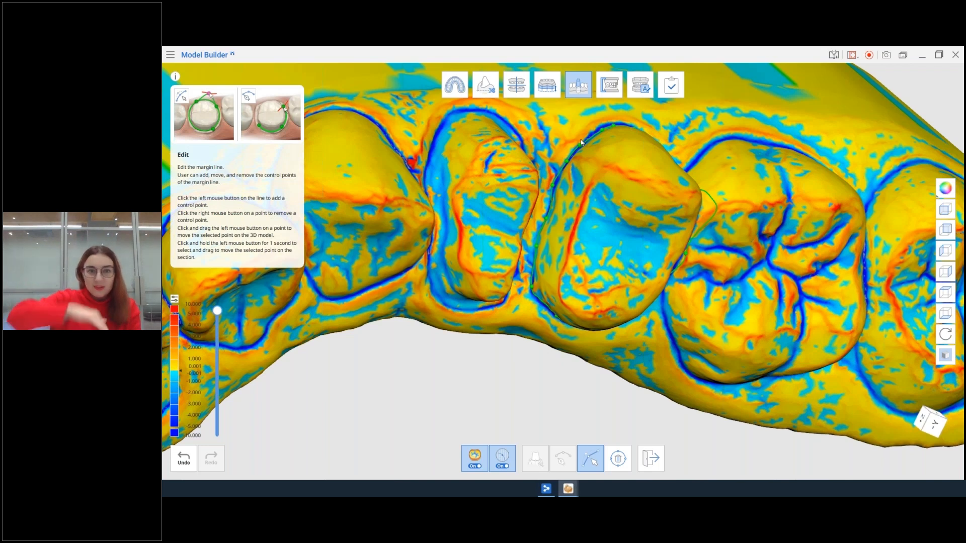
left_click(556, 181)
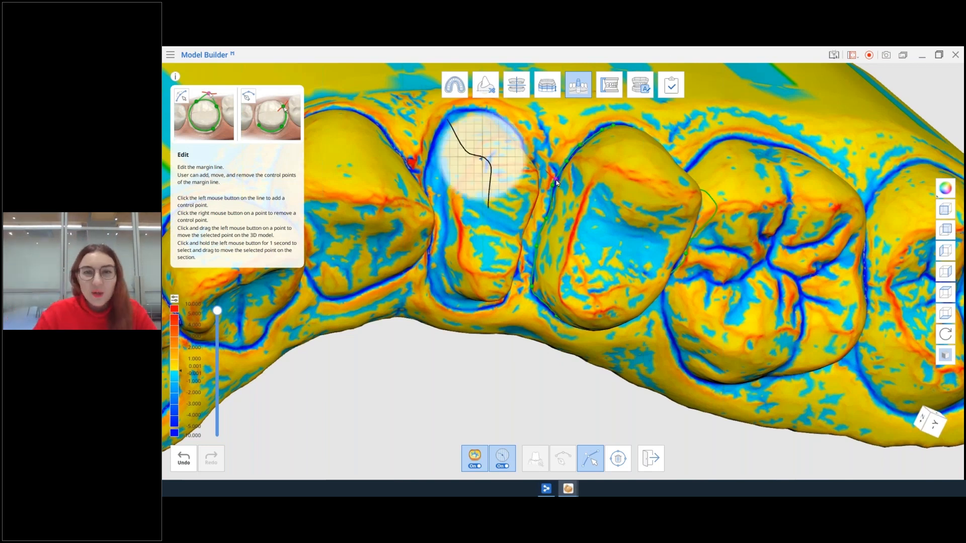
scroll(557, 182, "up", 4)
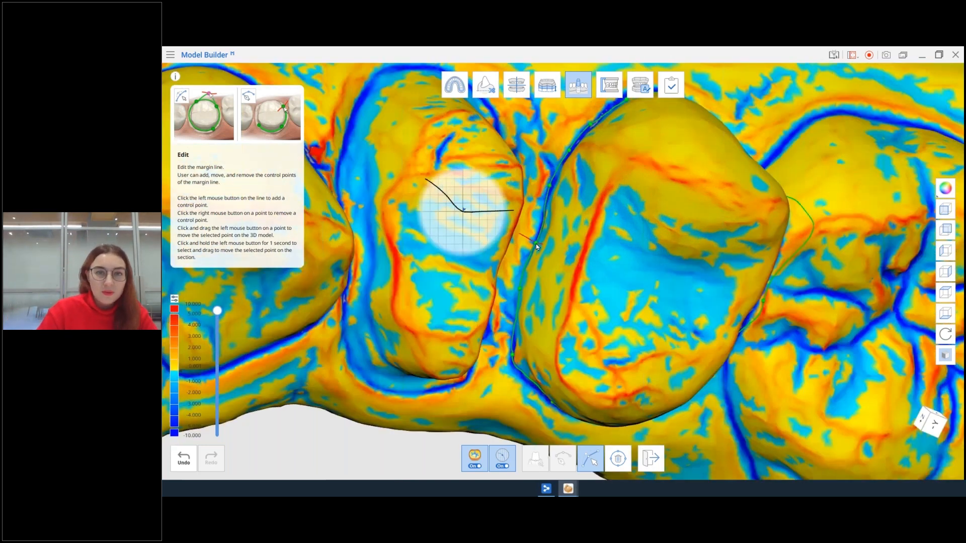
right_click_drag(584, 316, 584, 259)
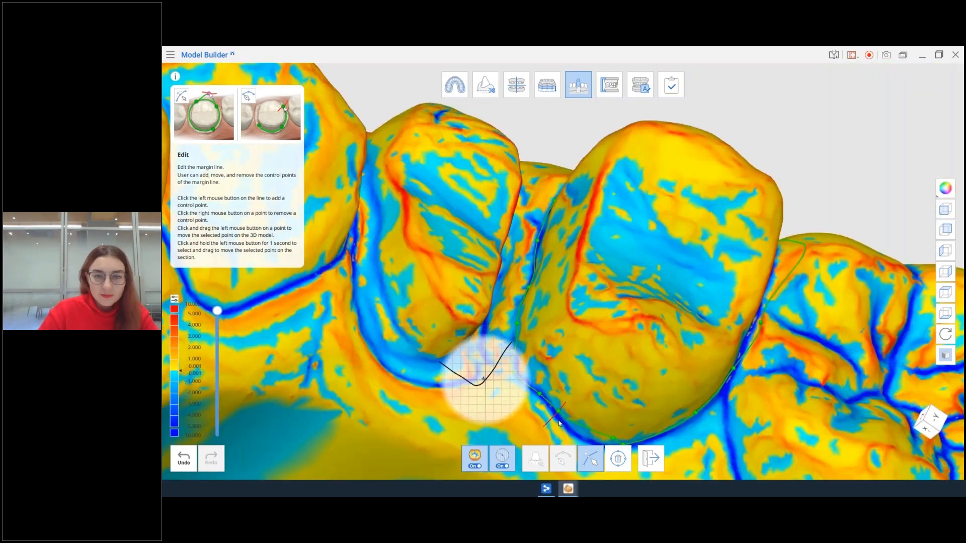
right_click_drag(652, 391, 651, 330)
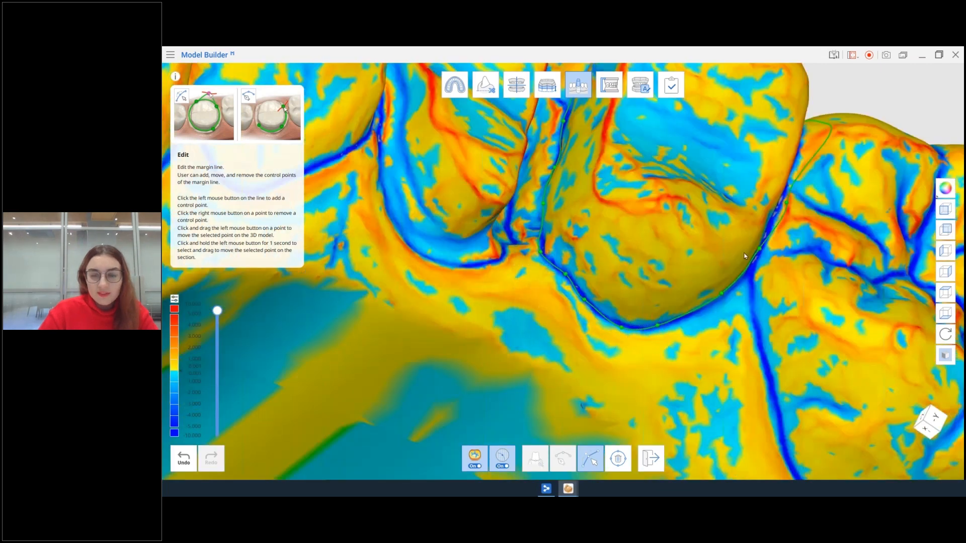
mouse_move(732, 250)
right_mouse_down()
mouse_move(708, 223)
mouse_move(714, 217)
mouse_move(725, 240)
right_mouse_up()
left_click_drag(725, 240, 717, 229)
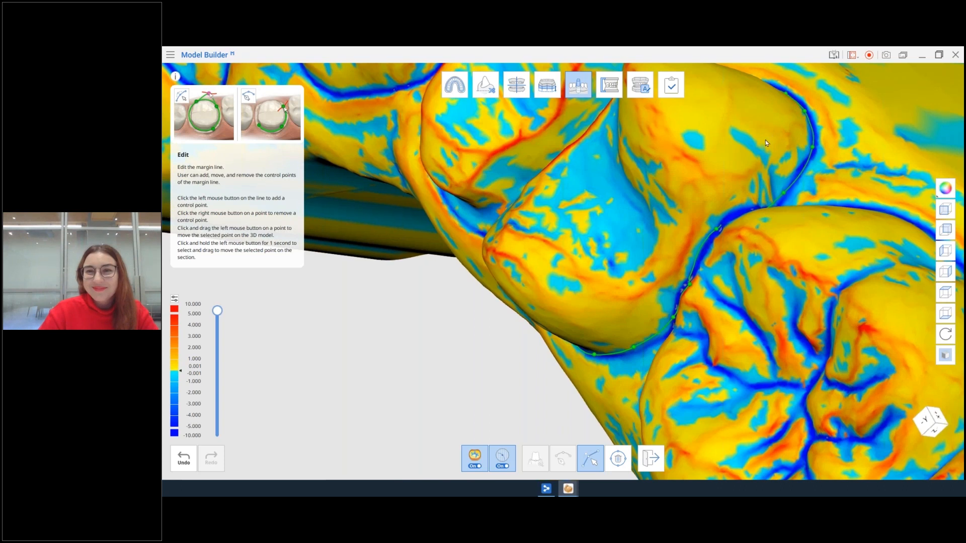
Step: Check the margin line all around tooth 25 and try to create its die from it
right_click_drag(766, 140, 750, 258)
right_click_drag(672, 224, 659, 191)
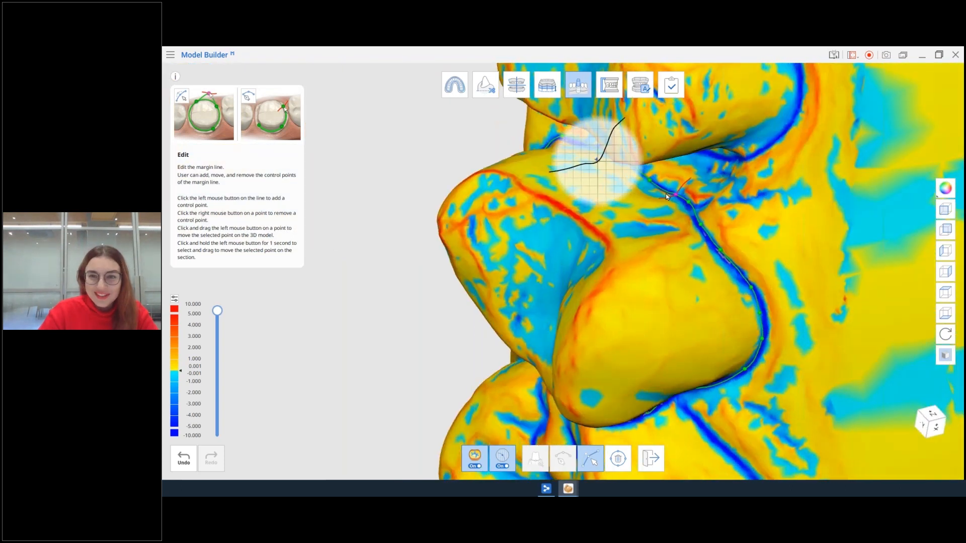
right_click_drag(701, 241, 538, 166)
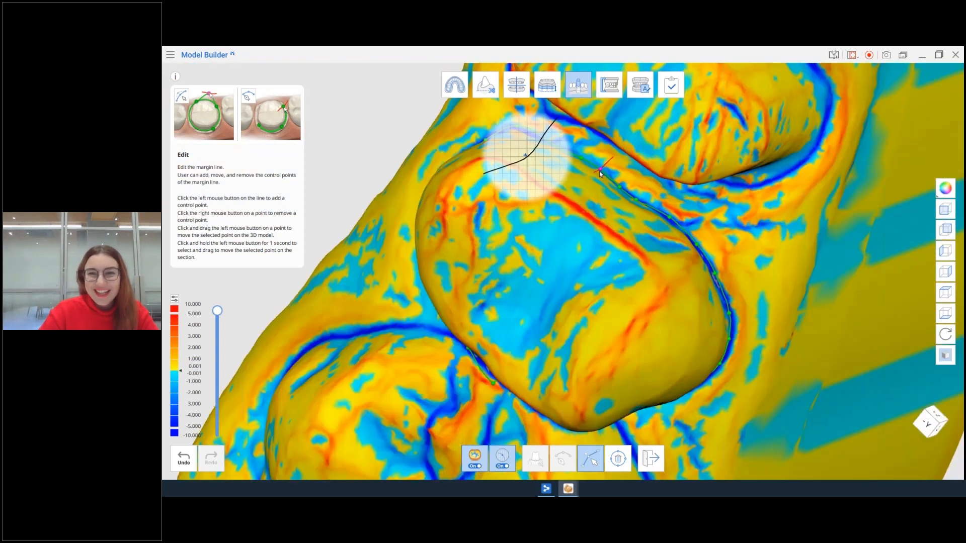
right_click_drag(713, 296, 677, 307)
left_click(655, 460)
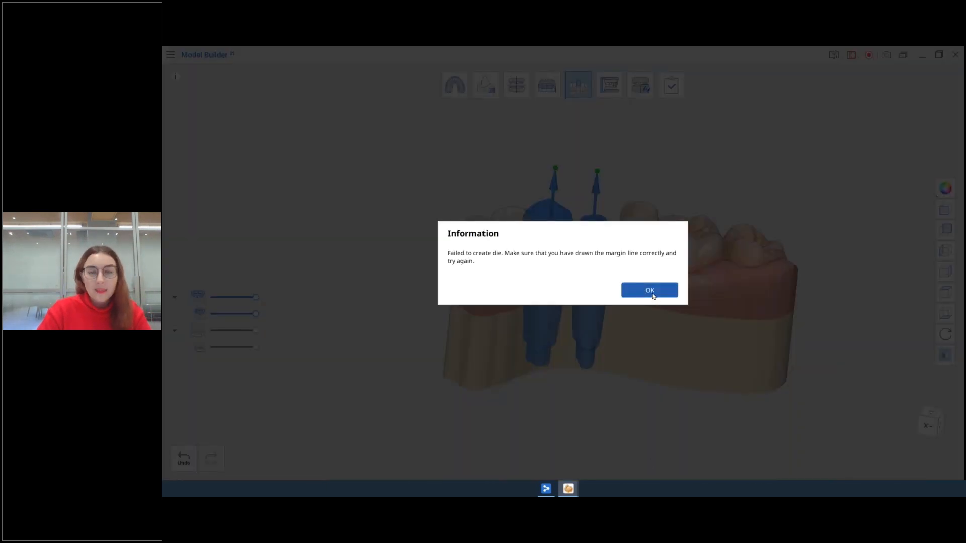
left_click(652, 293)
Step: Reopen the tooth 25 margin line, adjust its points near the molar and retry the die creation
right_click_drag(656, 387, 593, 390)
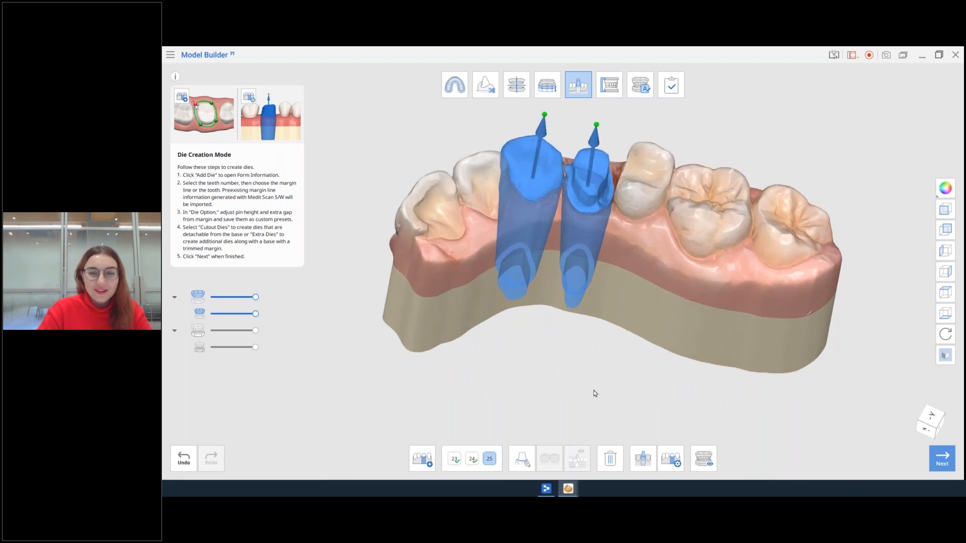
left_click(522, 458)
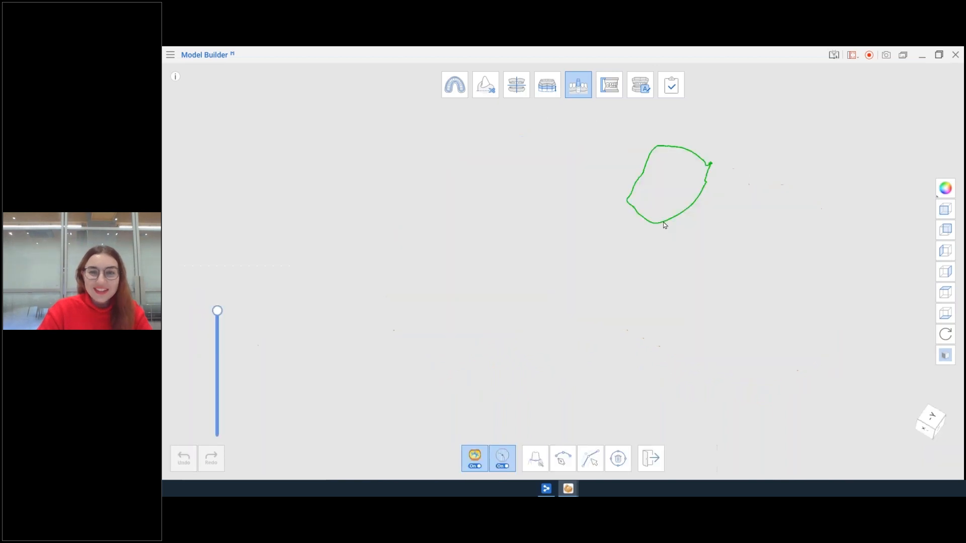
left_click_drag(591, 376, 579, 376)
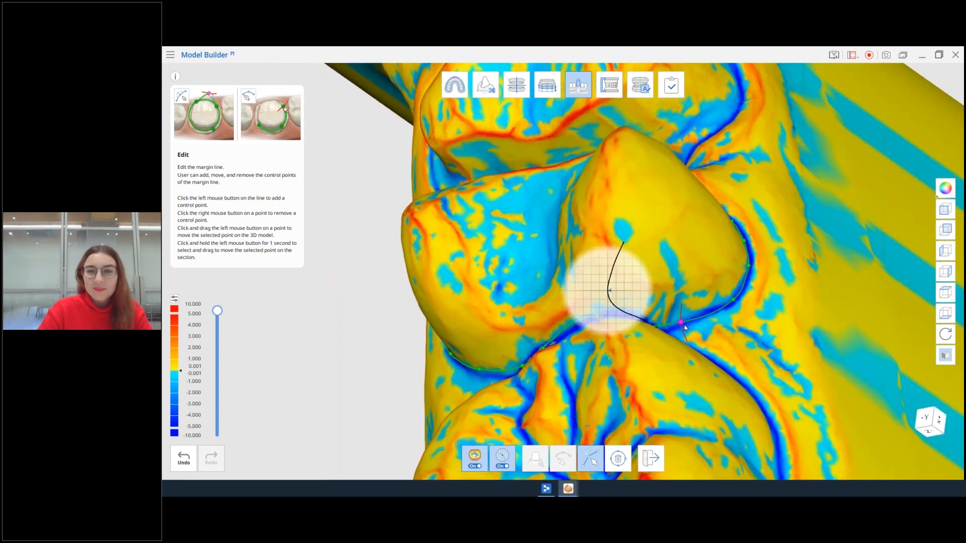
left_click(650, 457)
left_click(644, 290)
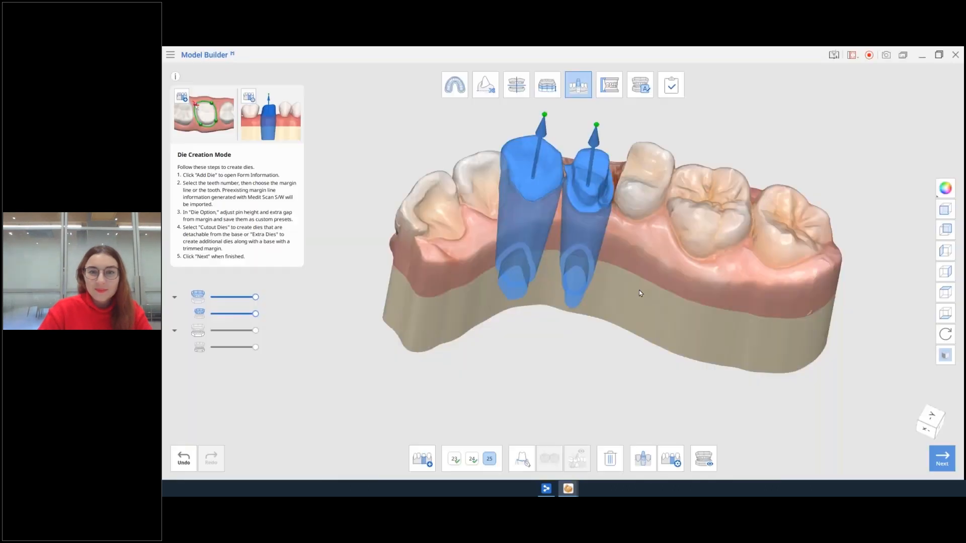
Step: Examine the dies for teeth 23 and 24 and the uncut tooth 25 in the maxilla base from several sides
right_click_drag(691, 239, 805, 221)
middle_click_drag(700, 234, 692, 289)
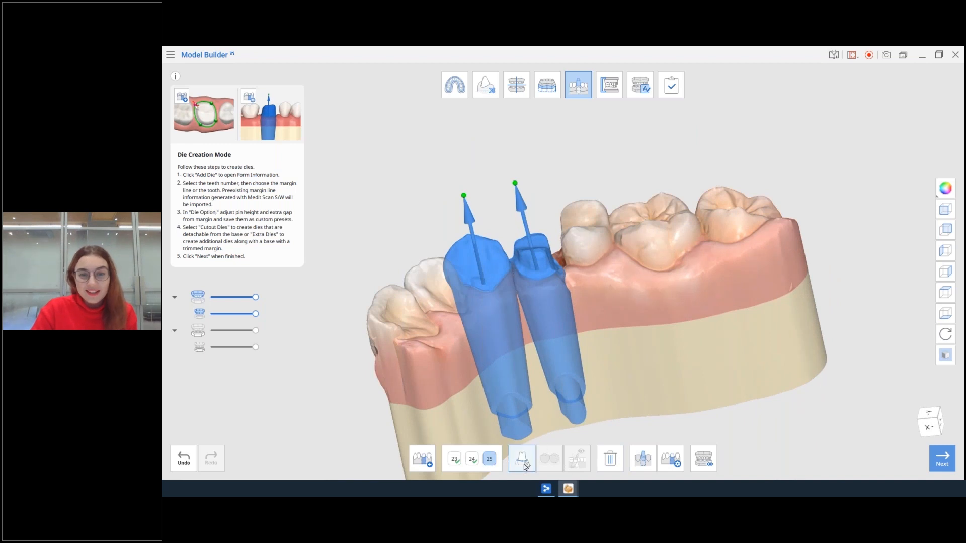
right_click_drag(689, 338, 715, 372)
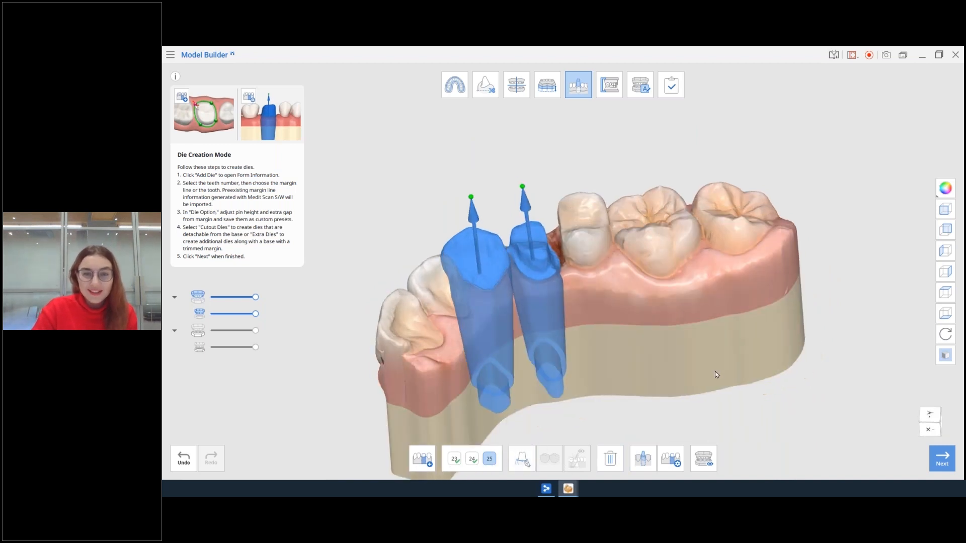
left_click(472, 459)
left_click(489, 459)
right_click_drag(632, 274, 615, 318)
middle_click_drag(615, 318, 712, 287)
right_click_drag(712, 287, 699, 350)
middle_click_drag(699, 349, 696, 318)
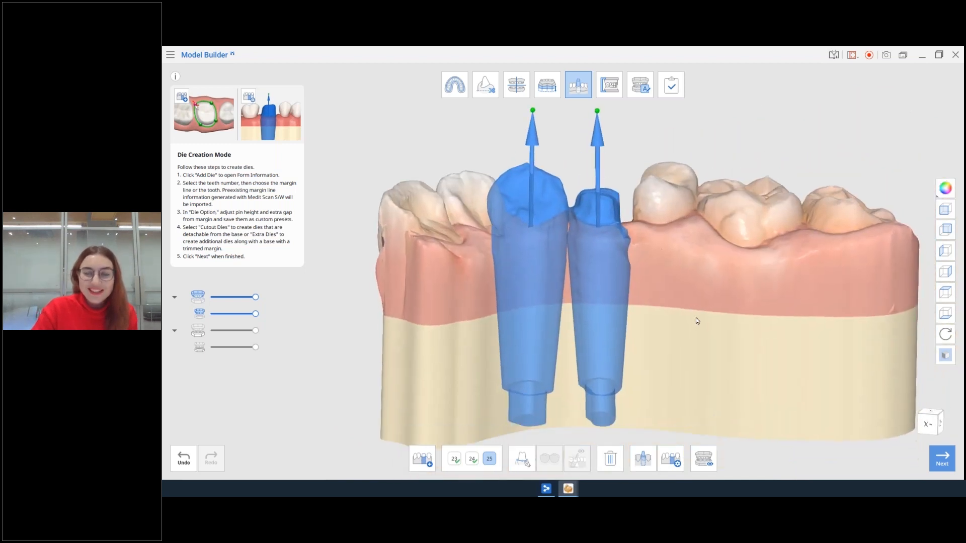
middle_click_drag(692, 270, 689, 275)
right_click_drag(689, 278, 665, 322)
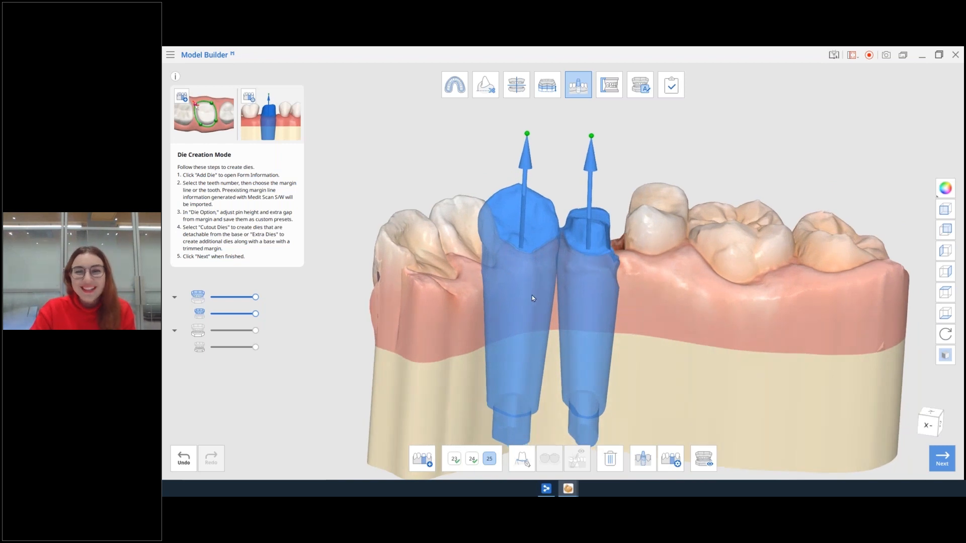
Step: Select the dies of teeth 24 and 23 in turn and slightly tilt tooth 23's insertion path with its arrow
middle_click_drag(693, 279, 723, 290)
right_click_drag(724, 290, 682, 333)
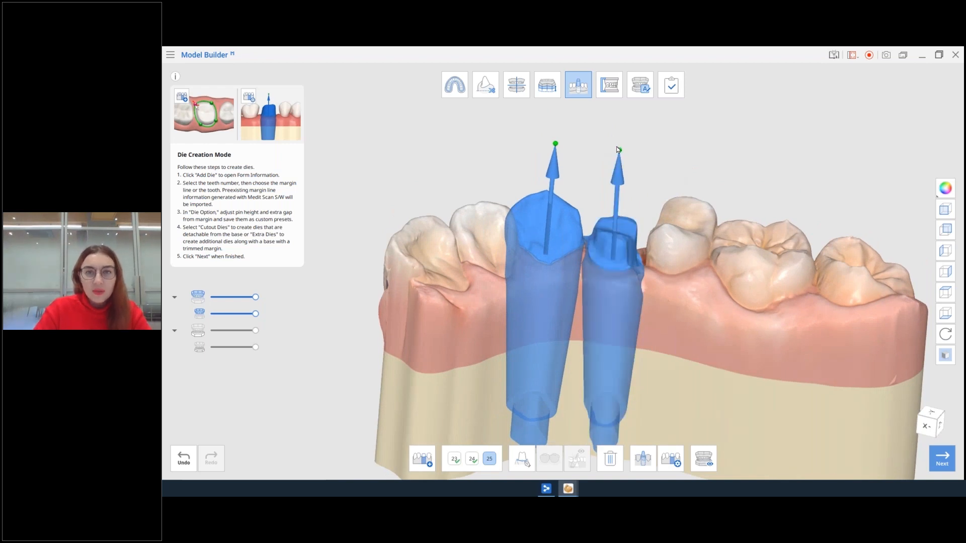
left_click(472, 458)
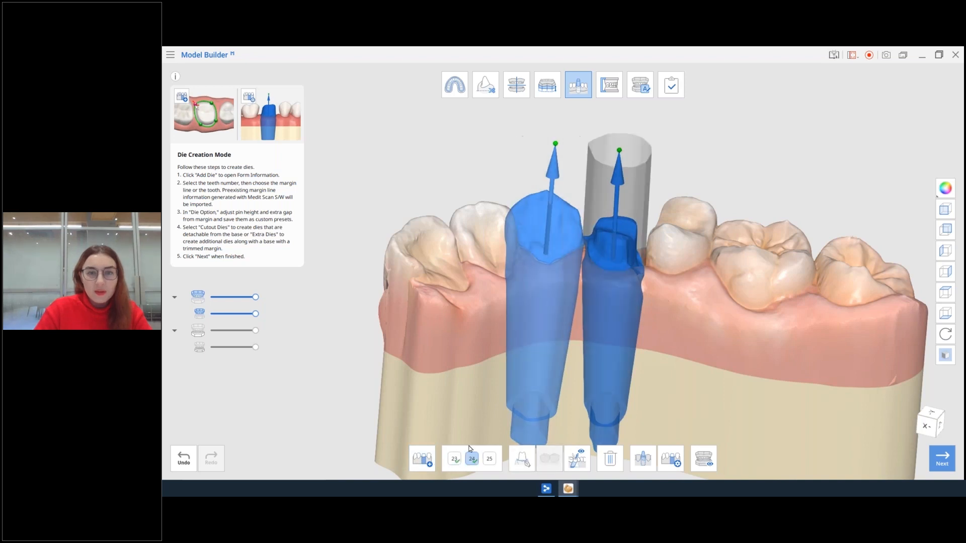
left_click(455, 460)
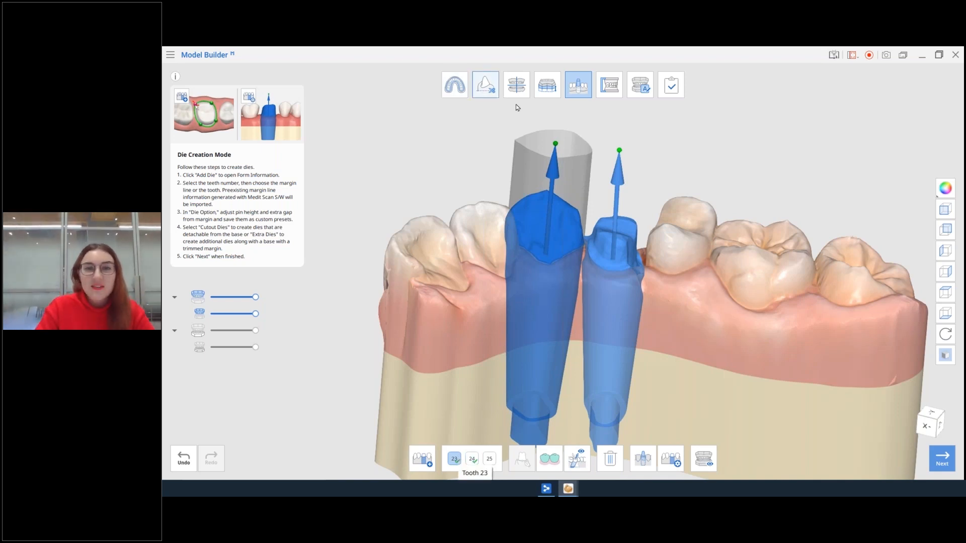
left_click_drag(556, 144, 553, 145)
right_click_drag(668, 233, 660, 132)
right_click_drag(448, 388, 673, 214)
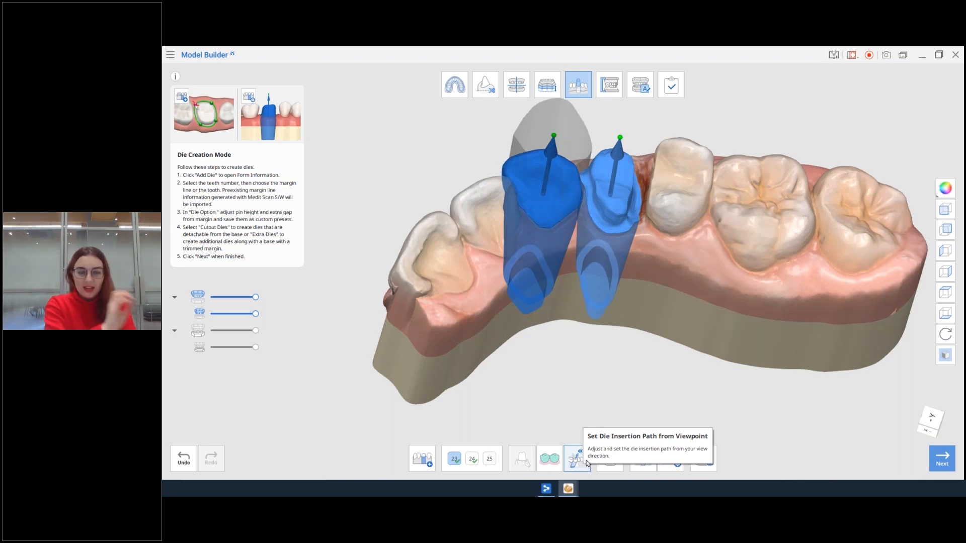
Step: Set the insertion paths of the tooth 23 and 24 dies from an occlusal viewpoint and undo both changes
left_click(453, 458)
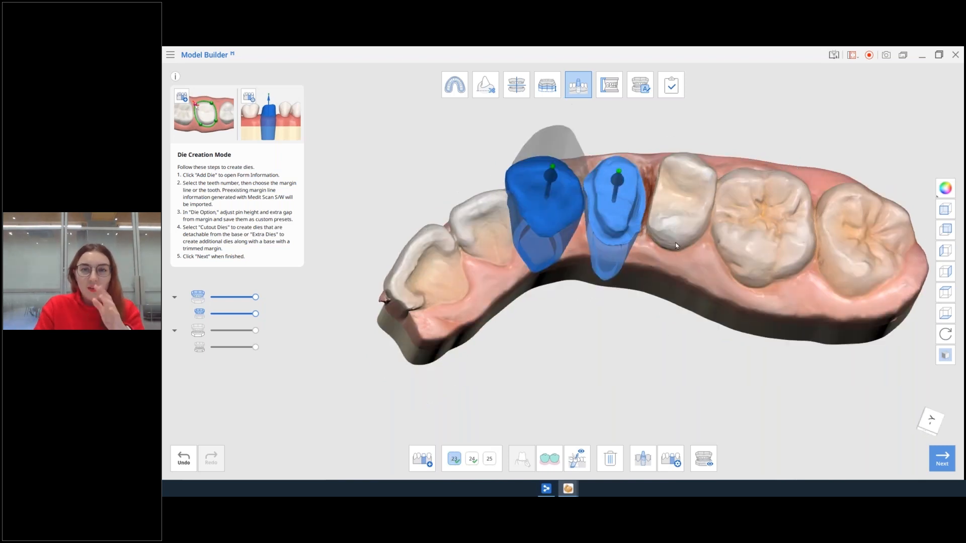
right_click_drag(676, 246, 674, 225)
left_click(577, 458)
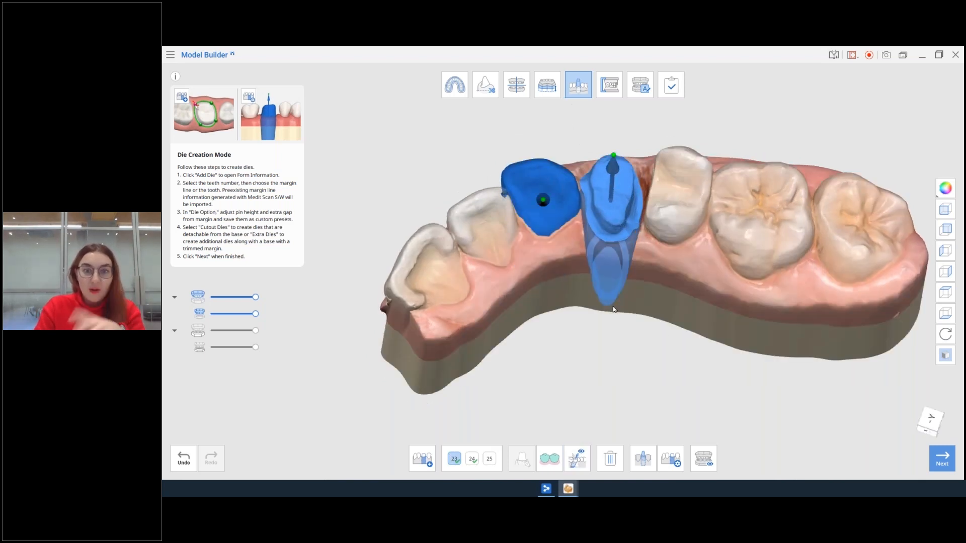
left_click(472, 459)
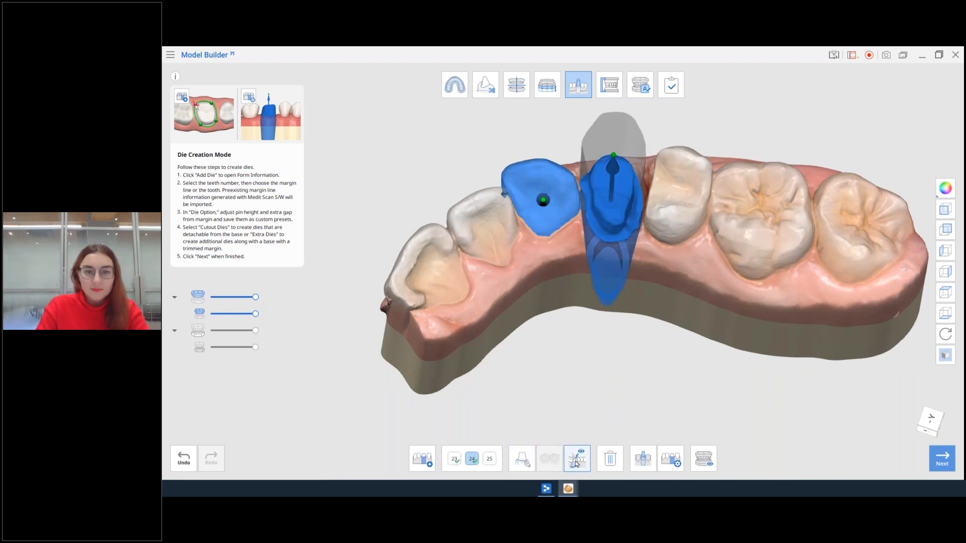
left_click(577, 460)
right_click_drag(546, 378, 584, 317)
key("ctrl+z")
key("ctrl+z")
Step: Delete the tooth 23 die and undo the deletion
right_click_drag(691, 276, 523, 171)
left_click(455, 459)
left_click(610, 464)
left_click(184, 458)
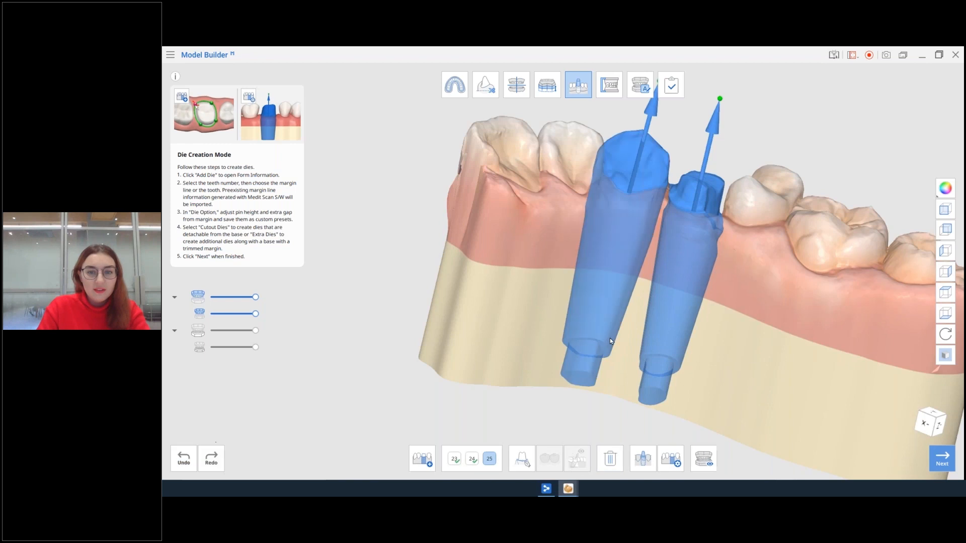
Step: Switch the dies from Cutout Dies to Extra Dies, compare their shape from several sides and return to Cutout Dies
right_click_drag(705, 222, 640, 271)
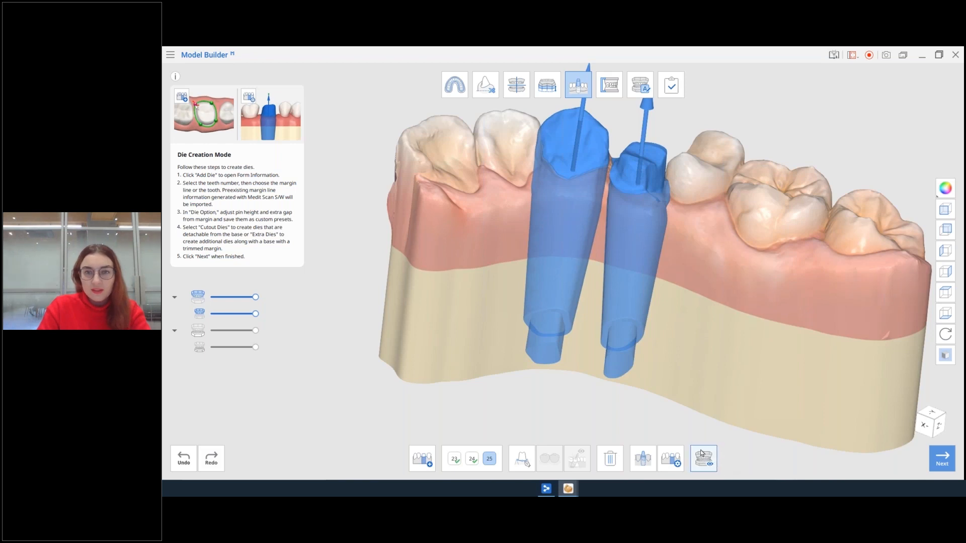
left_click(582, 84)
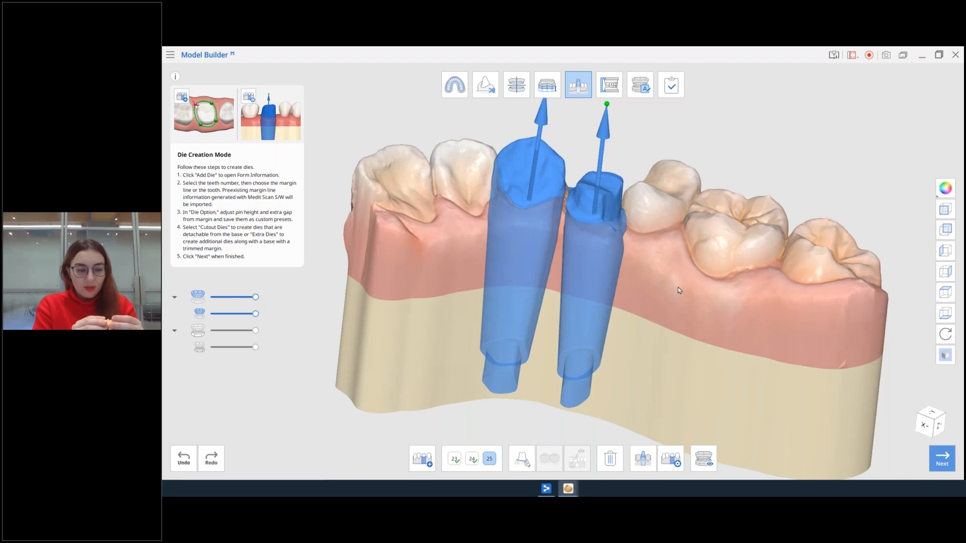
right_click_drag(677, 258, 614, 256)
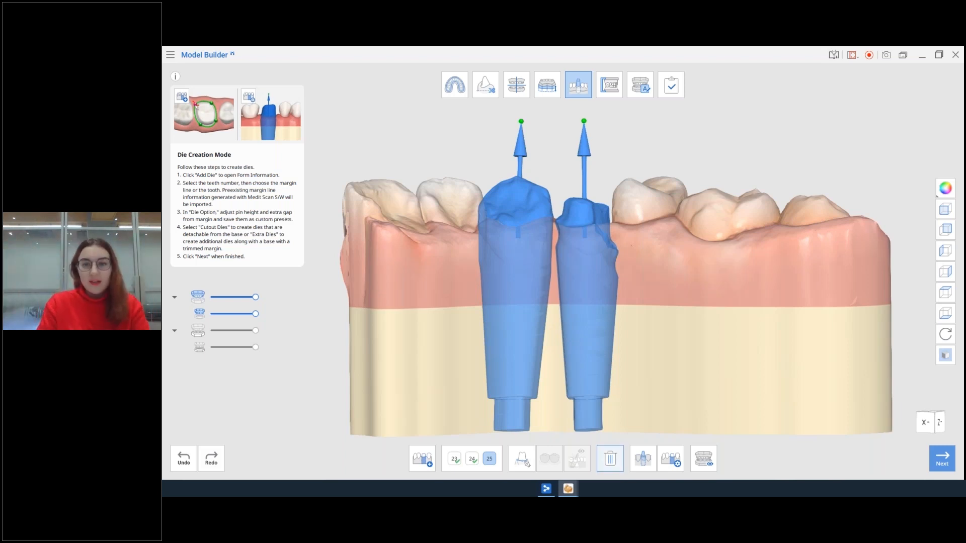
left_click(643, 466)
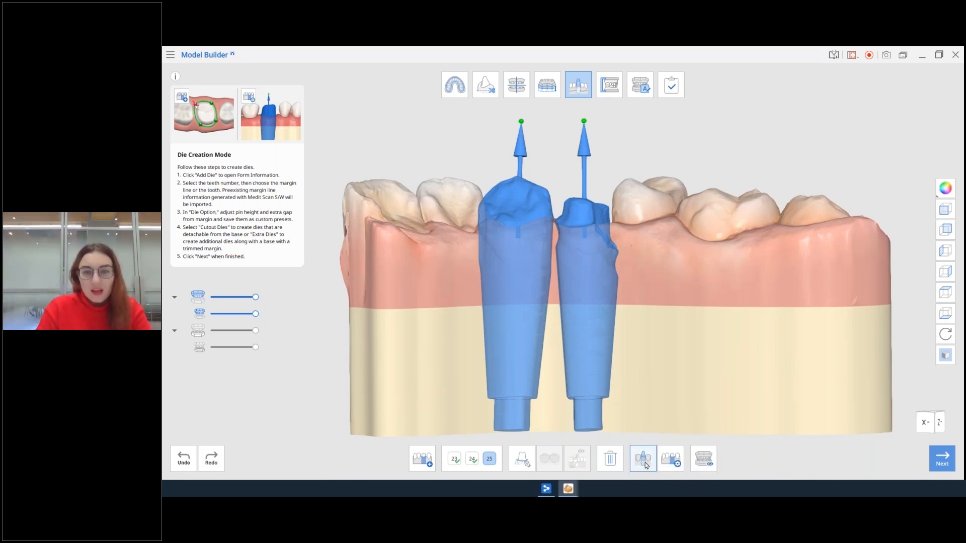
left_click(646, 465)
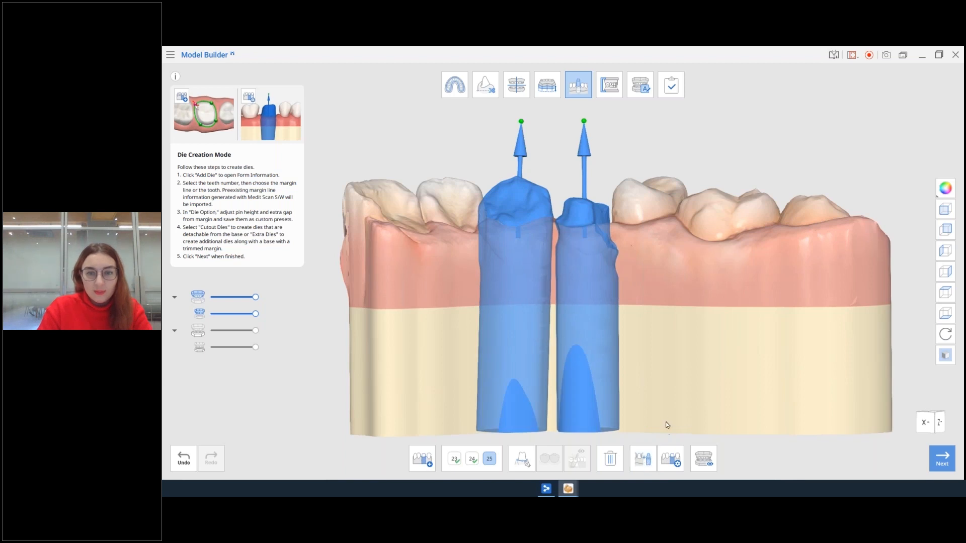
right_click_drag(666, 411, 697, 436)
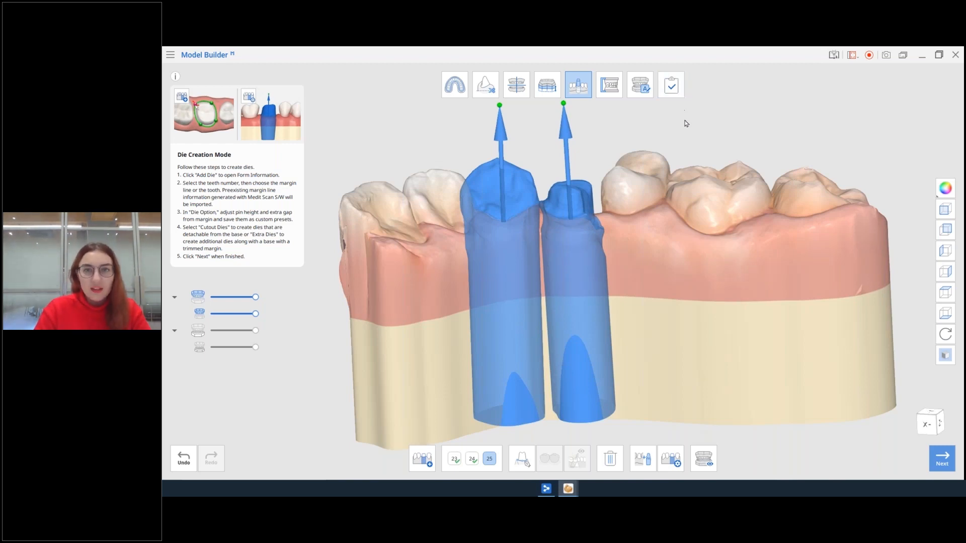
right_click_drag(696, 394, 730, 357)
right_click_drag(782, 290, 503, 312)
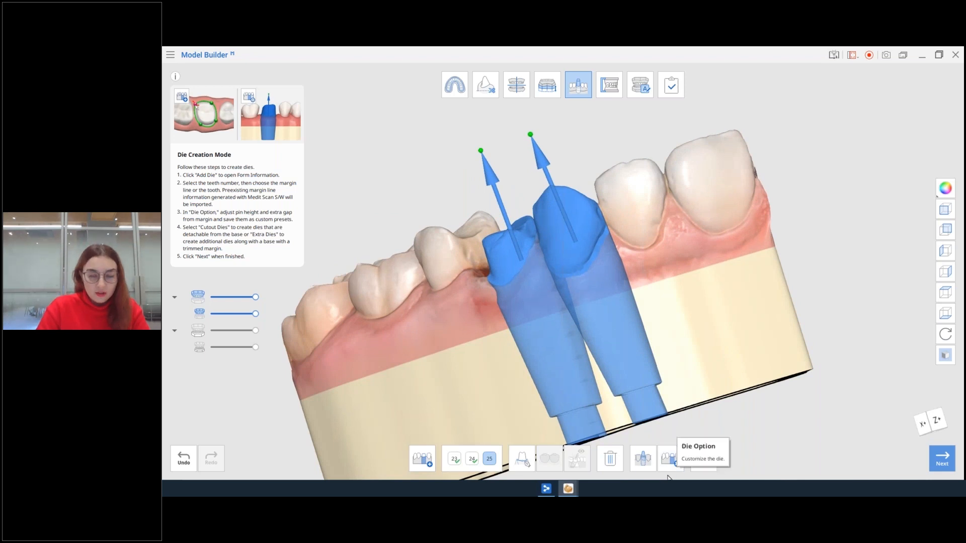
Step: Set the dies' margin gap to 0.28, horizontal gap 0.25, vertical gap 0.32, pin height 3.5, trimming depth 0.26 and extrusion length 0.28 mm
left_click(673, 459)
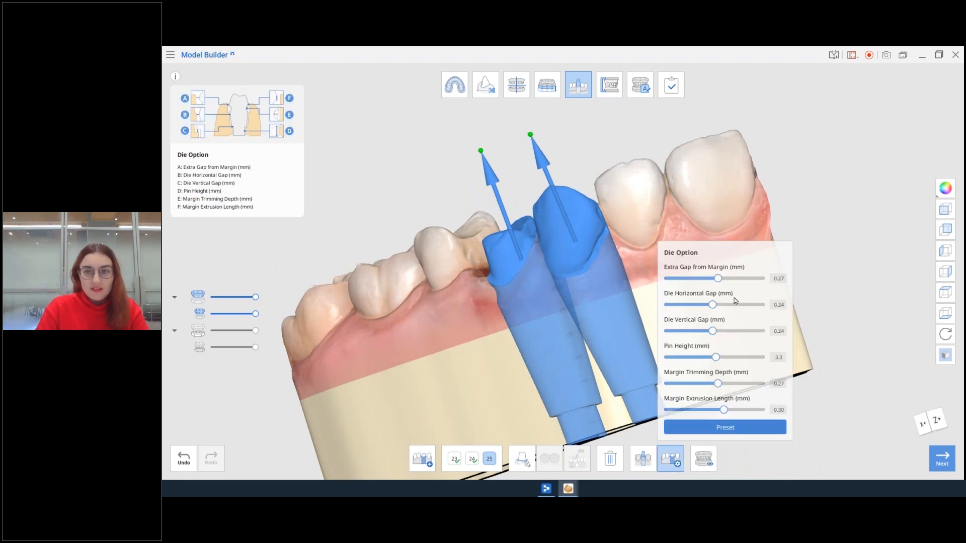
right_click_drag(489, 379, 671, 239)
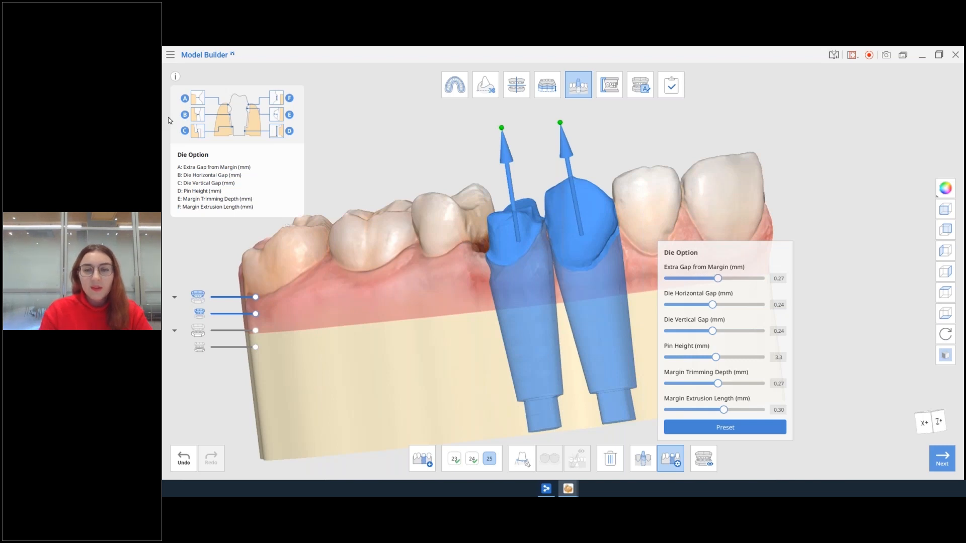
left_click_drag(719, 279, 719, 381)
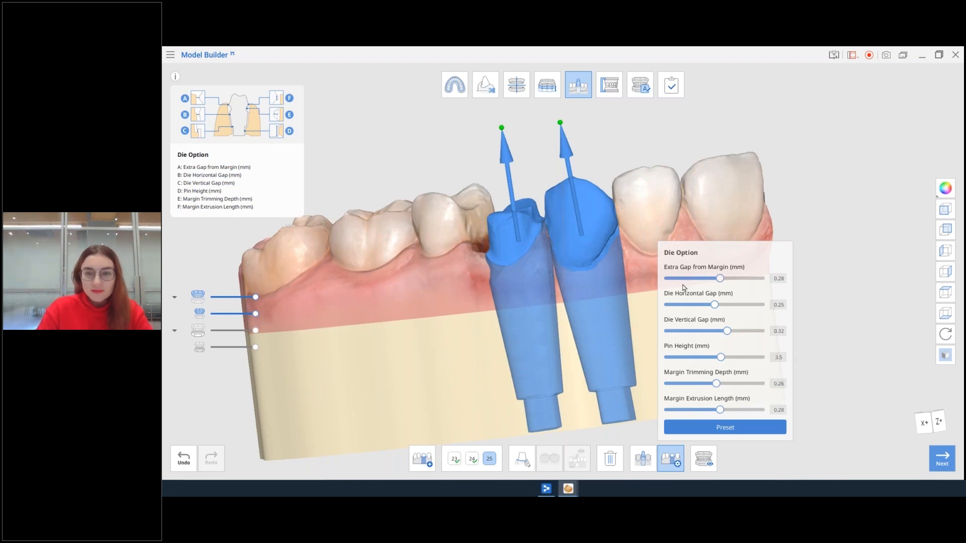
right_click_drag(663, 214, 709, 215)
middle_click_drag(466, 274, 491, 271)
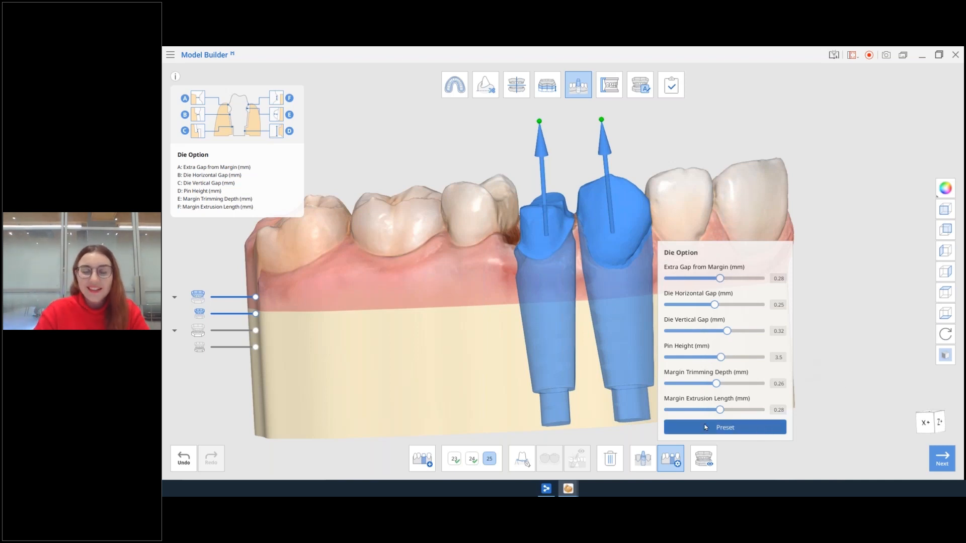
Step: Save die preset "Printer A" with margin gap 0.21, horizontal gap 0.30, vertical gap 0.22, pin height 3.7 and trimming depth 0.22 mm
left_click(737, 432)
left_click_drag(719, 279, 709, 384)
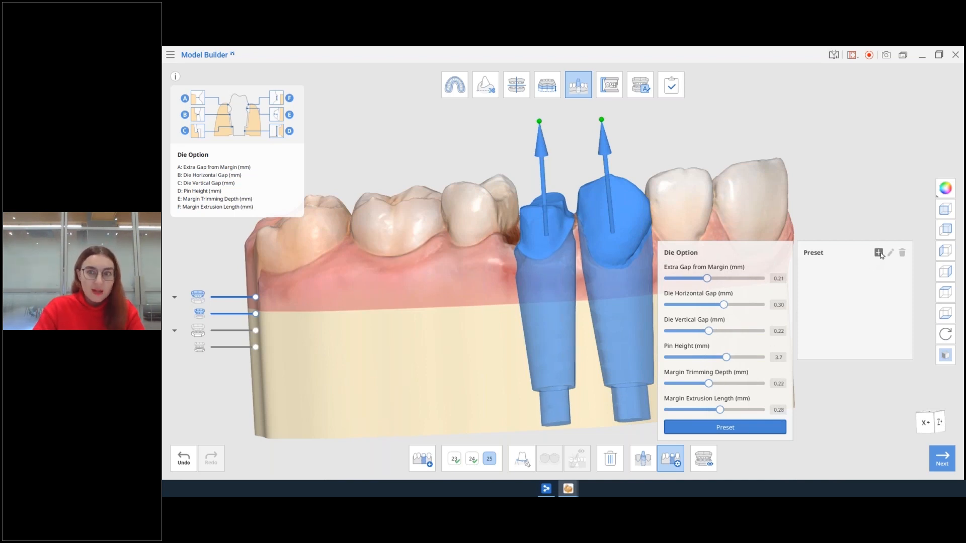
left_click(879, 253)
type("Printer A")
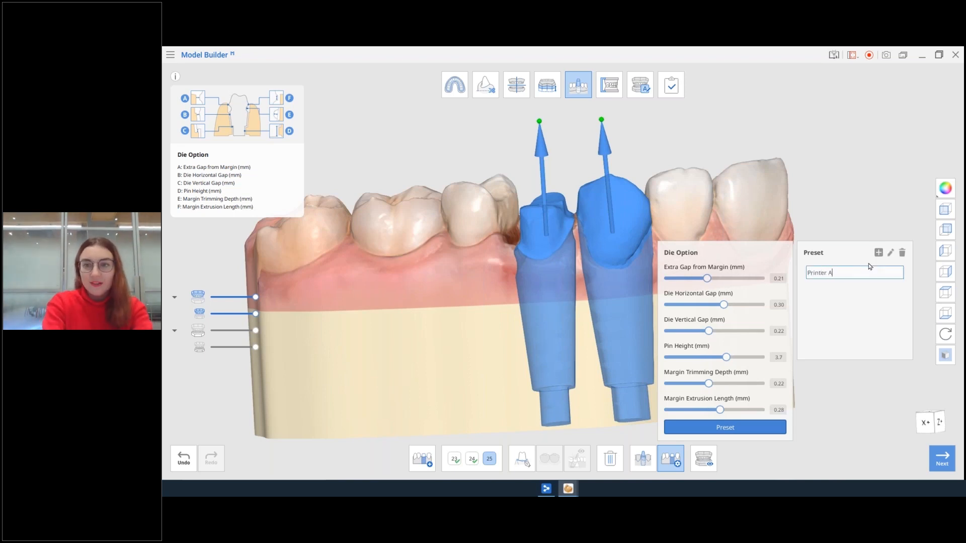
key("Return")
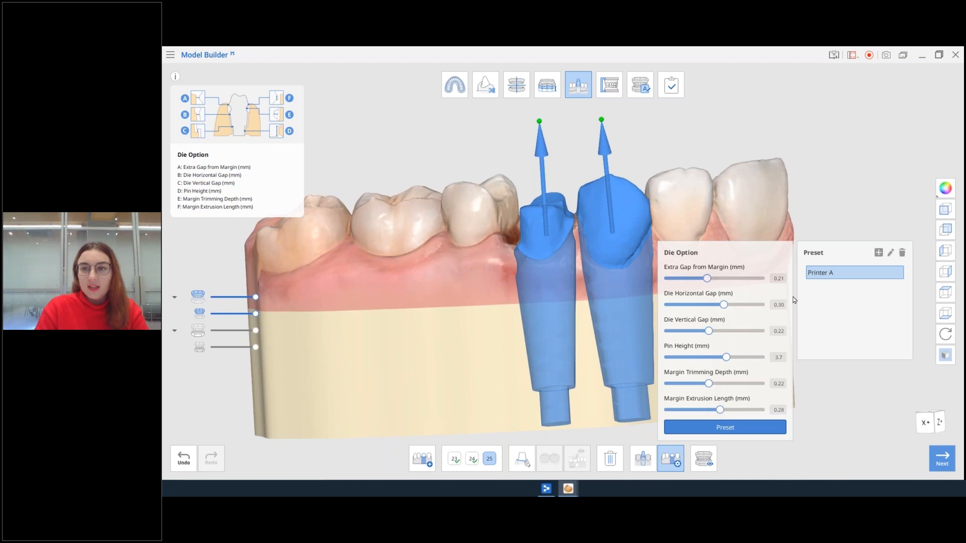
Step: Save a second die preset "Printer B" with extra margin gap 0.29, horizontal gap 0.19 and pin height 3.1 mm
left_click_drag(723, 305, 722, 278)
left_click_drag(726, 357, 710, 357)
left_click(879, 253)
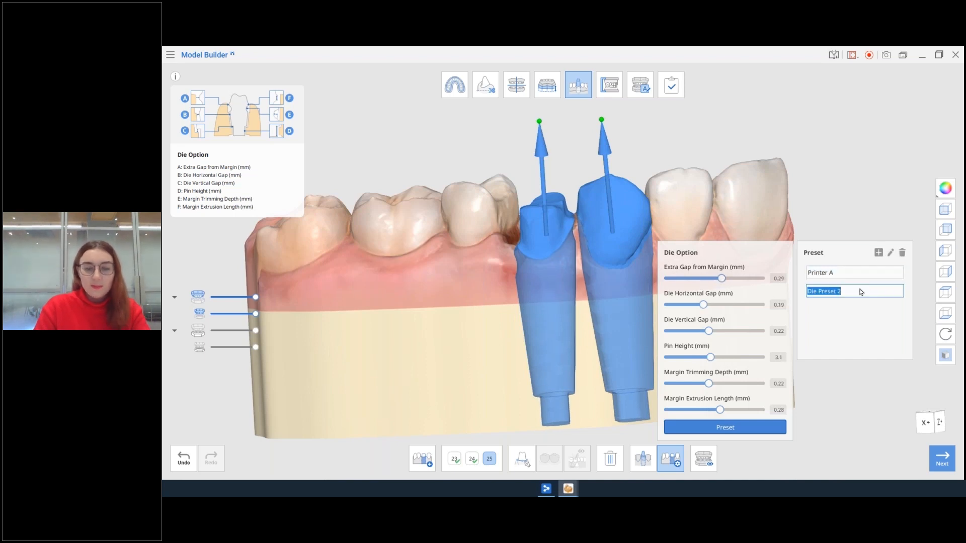
type("Printer B")
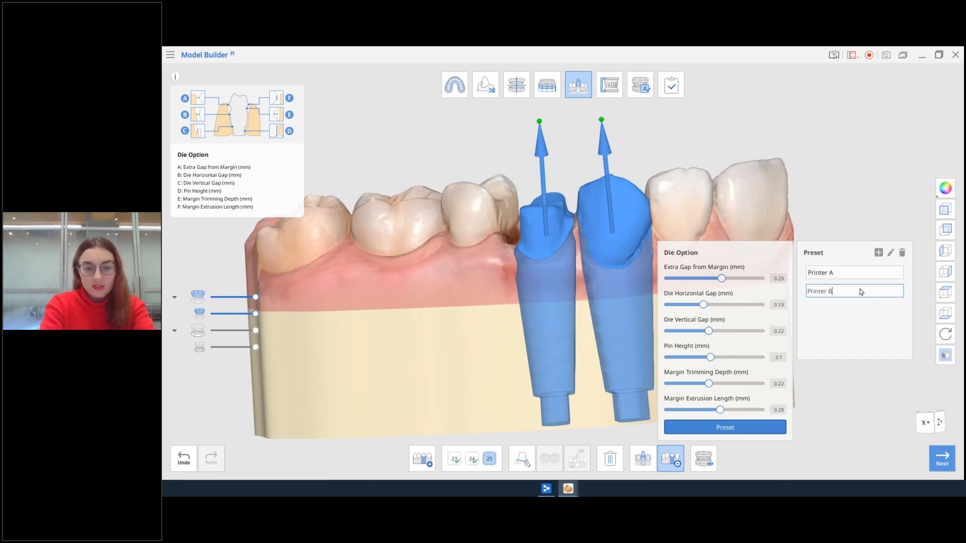
key("Return")
Step: Alternate between the Printer B and Printer A die presets to compare their values, leaving Printer A applied
left_click(842, 292)
left_click(841, 274)
left_click(840, 291)
left_click(839, 275)
left_click(841, 293)
left_click(841, 276)
left_click(840, 294)
left_click(842, 276)
left_click(843, 294)
left_click(842, 275)
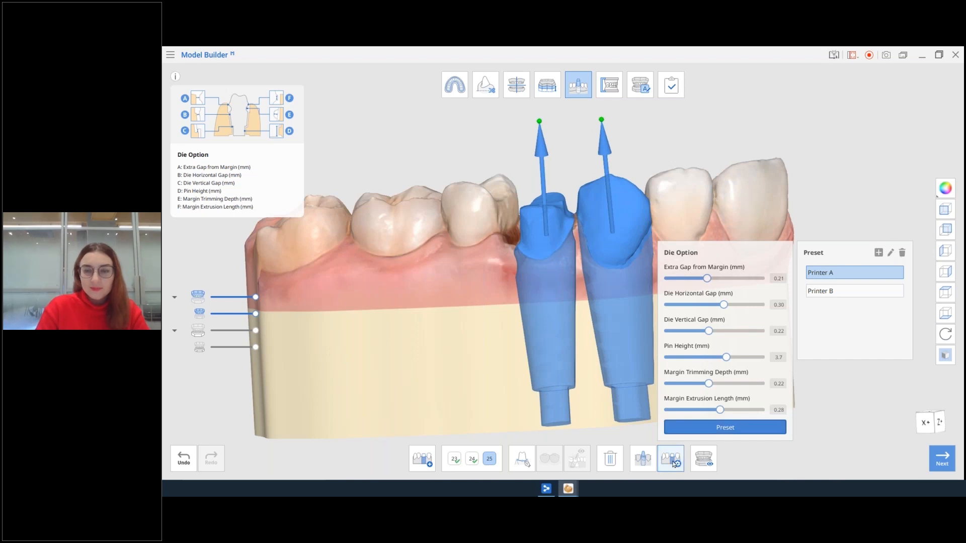
Step: Preview the finished dies, hide the maxilla base to inspect dies 23 and 24 alone, and show the base again
left_click(707, 457)
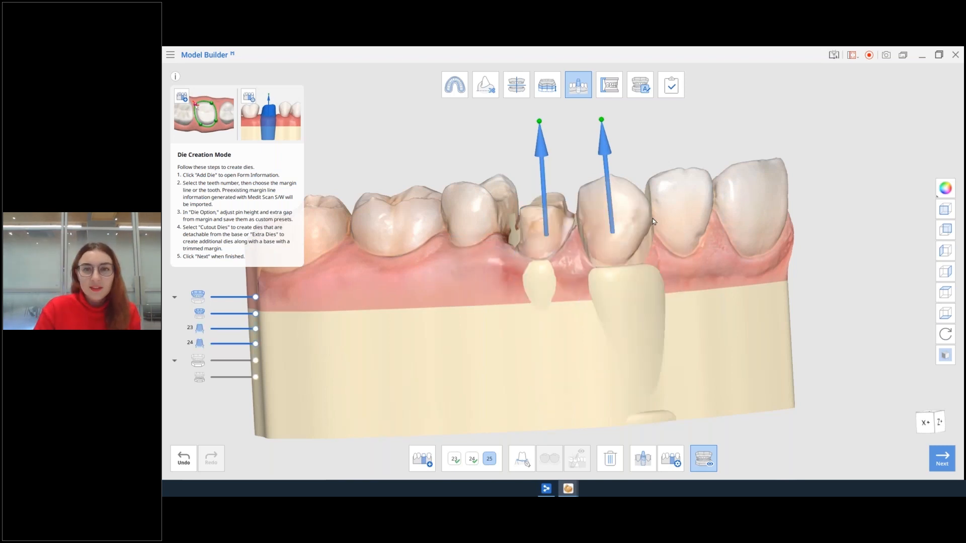
right_click_drag(654, 221, 523, 280)
scroll(674, 287, "down", 4)
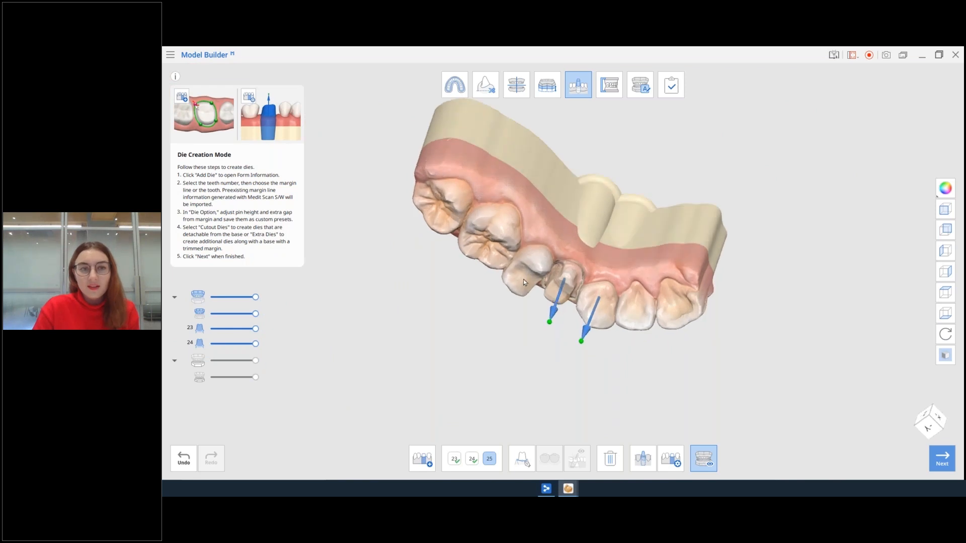
left_click(199, 314)
right_click_drag(596, 352, 582, 209)
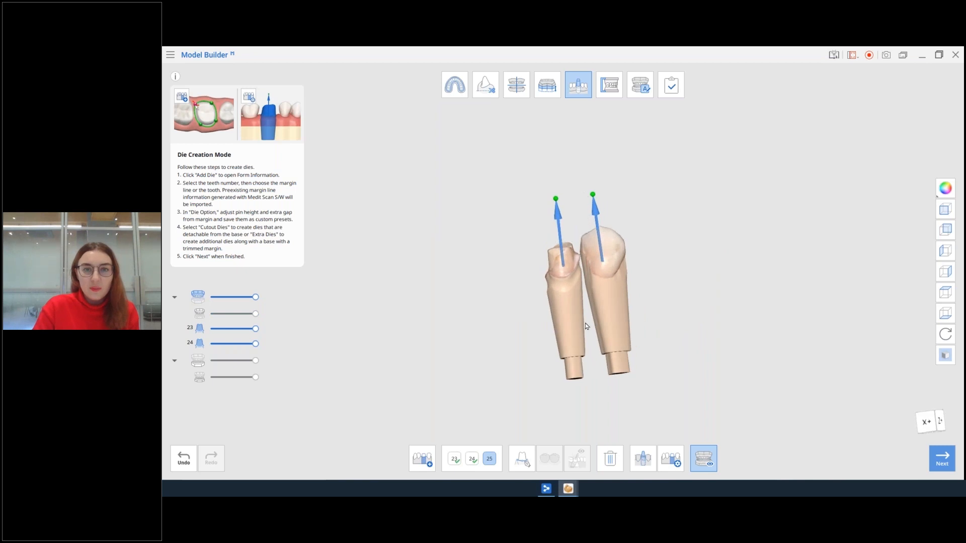
right_click_drag(585, 325, 610, 427)
left_click(200, 314)
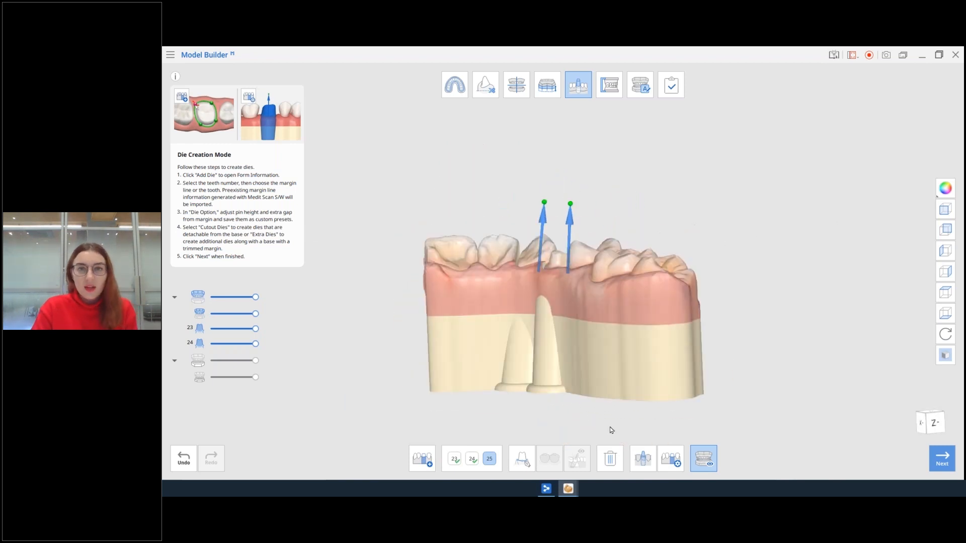
Step: Proceed to the articulator stage and confirm Do Not Remove Overlapping Data for the maxilla and mandible
left_click(611, 89)
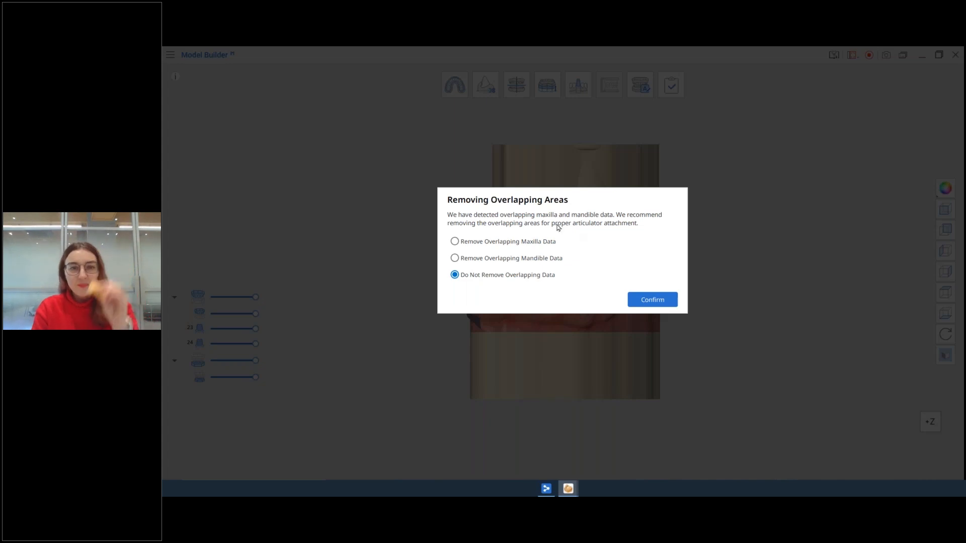
left_click(562, 257)
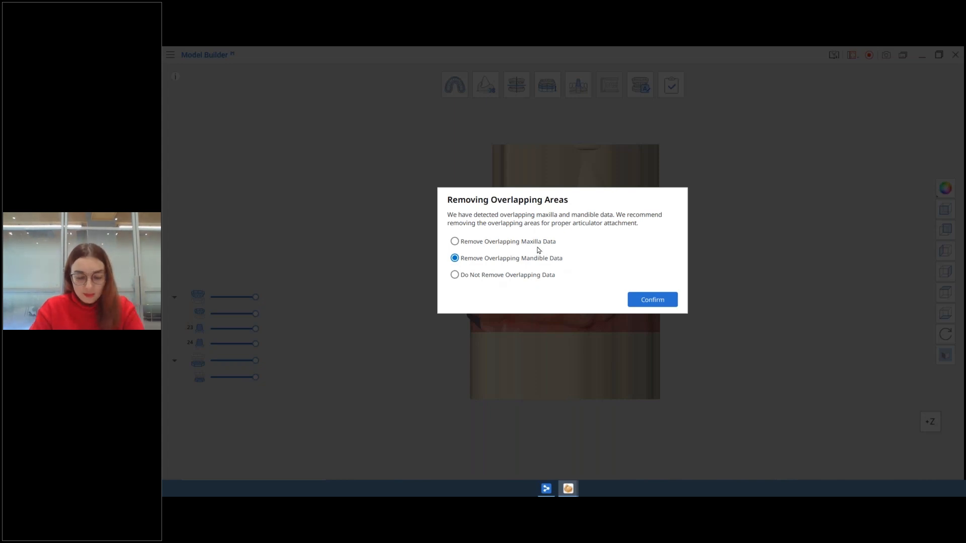
left_click(519, 277)
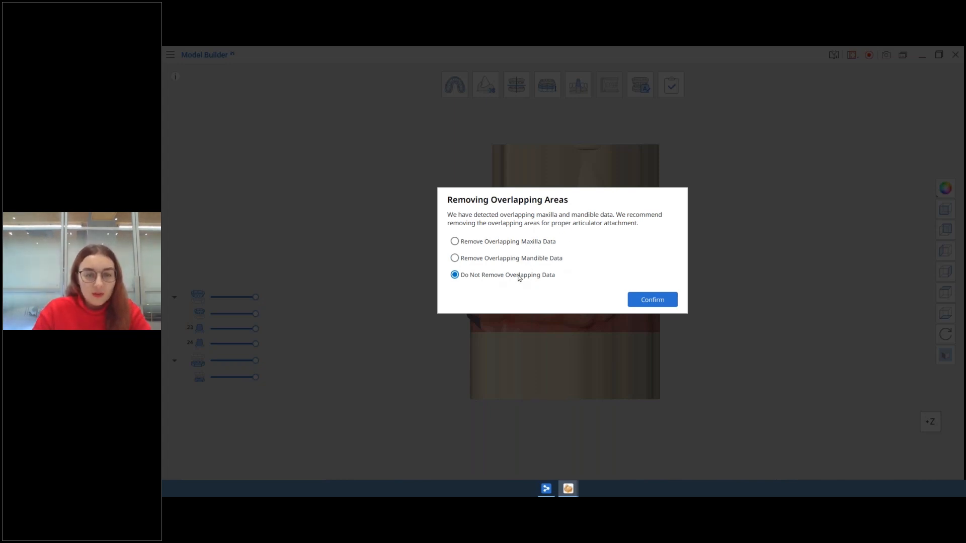
left_click(675, 302)
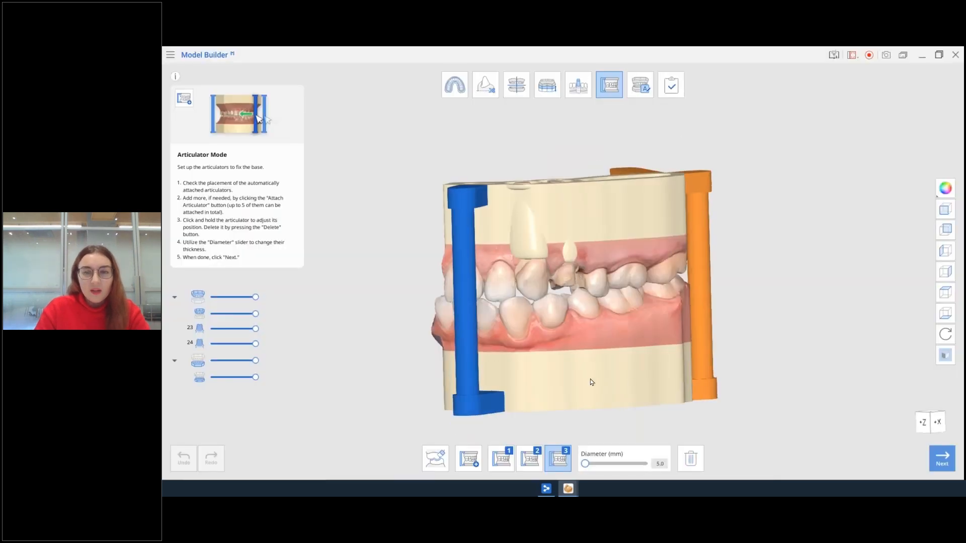
Step: Examine the three articulators, then check the options for removing overlapping areas without applying a change
right_click_drag(592, 383, 603, 268)
right_click_drag(597, 232, 561, 276)
right_click_drag(483, 328, 541, 411)
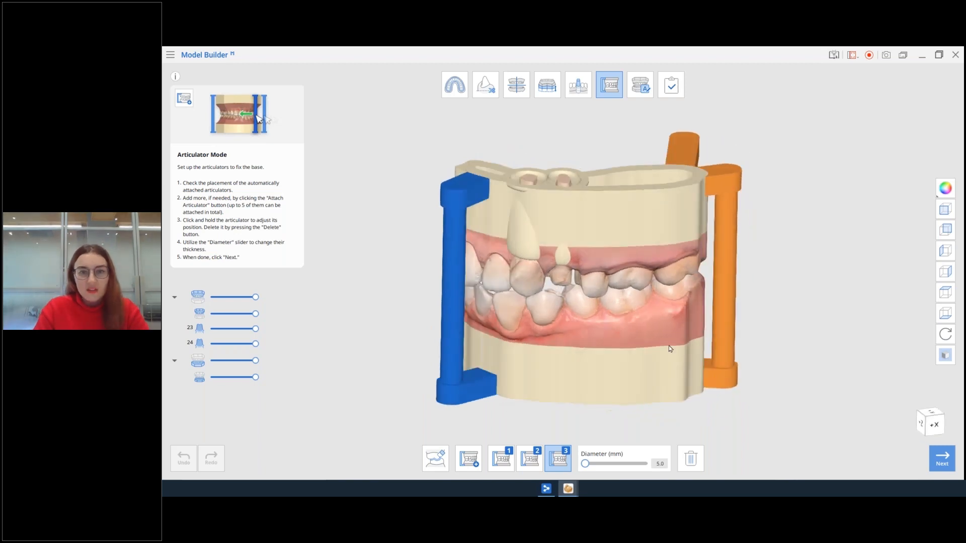
left_click(436, 459)
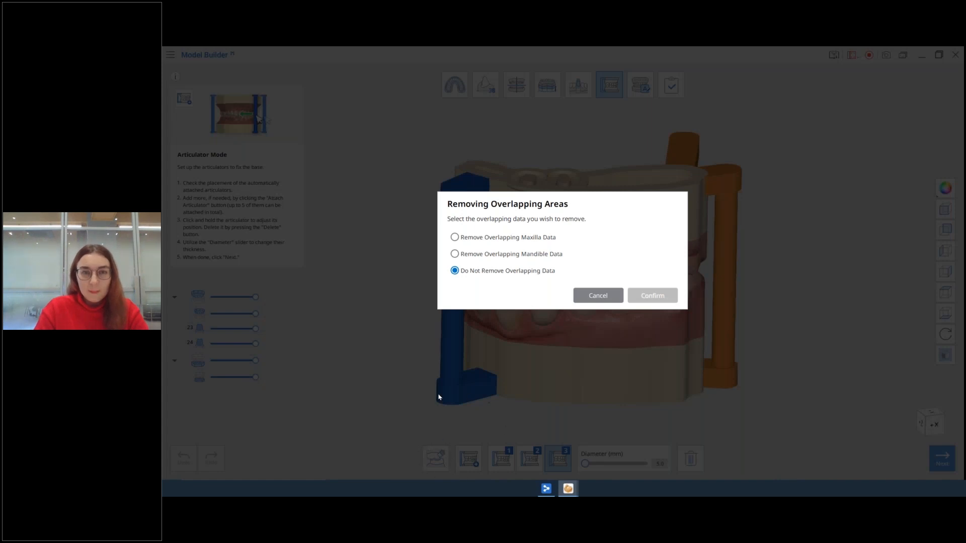
left_click(598, 295)
Step: Delete articulator 1, which extends to the lingual side at the rear end of the model
right_click_drag(646, 335, 707, 224)
left_click(714, 202)
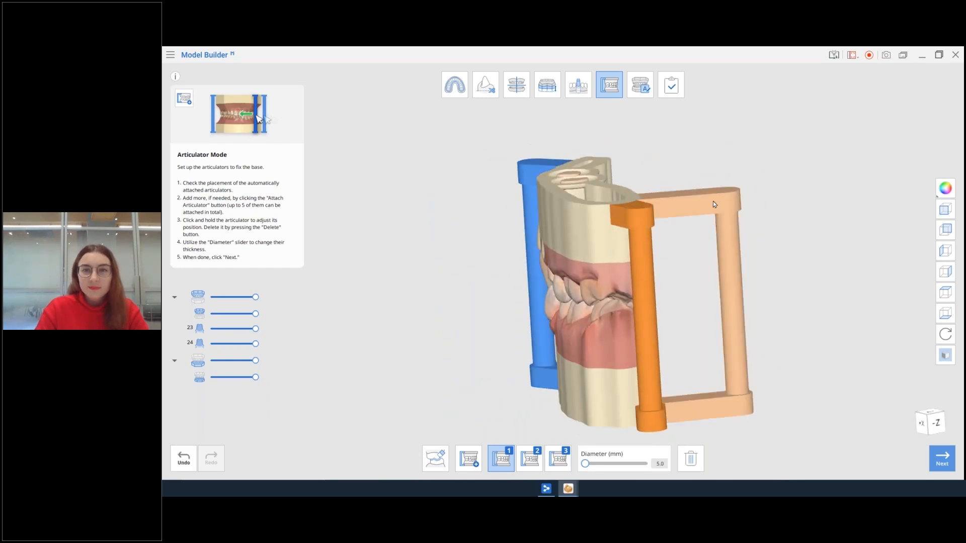
left_click(691, 458)
Step: Examine the model with its two remaining articulators from several angles, checking how they attach to both bases
right_click_drag(600, 344, 683, 348)
right_click_drag(600, 361, 664, 330)
left_click(664, 330)
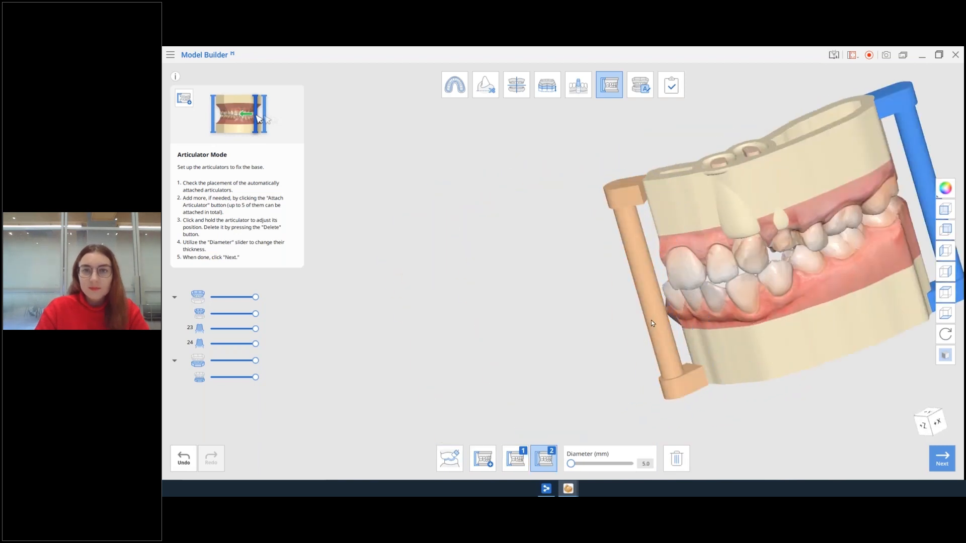
scroll(654, 322, "down", 4)
right_click_drag(706, 296, 564, 296)
right_click_drag(785, 294, 621, 332)
scroll(649, 297, "up", 2)
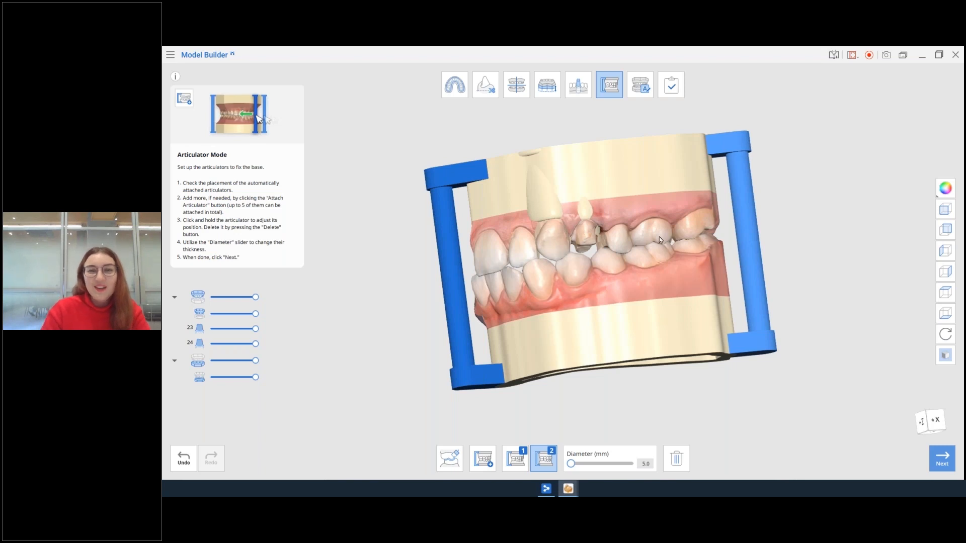
right_click_drag(660, 184, 670, 241)
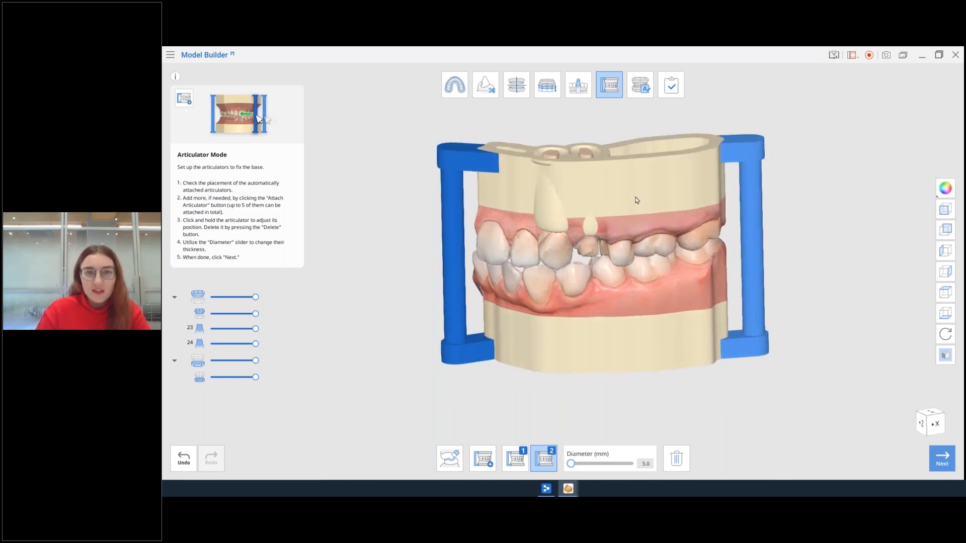
right_click_drag(636, 200, 636, 265)
right_click_drag(642, 216, 627, 271)
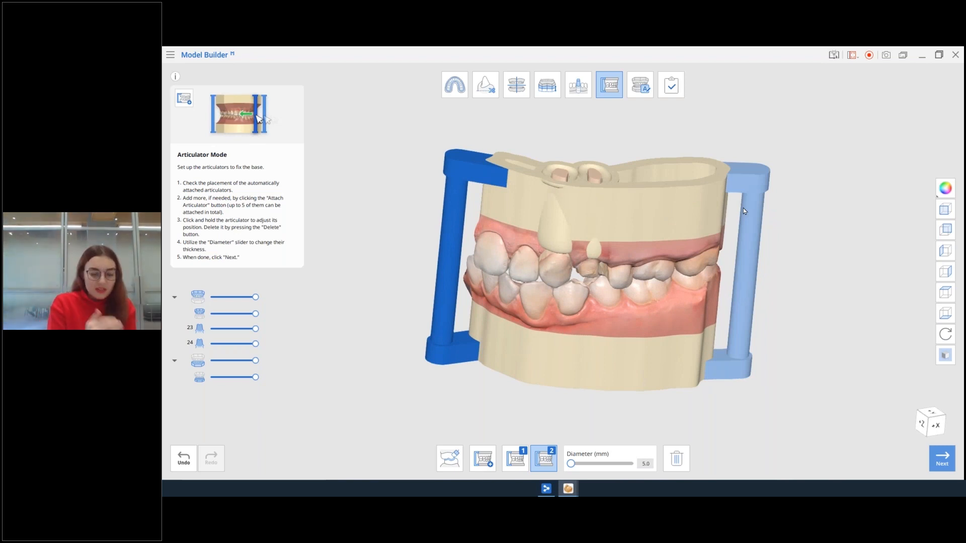
Step: Adjust the position of the articulator behind the molars and proceed to the labeling stage
left_click_drag(744, 211, 748, 243)
right_click_drag(607, 185, 556, 187)
left_click(640, 85)
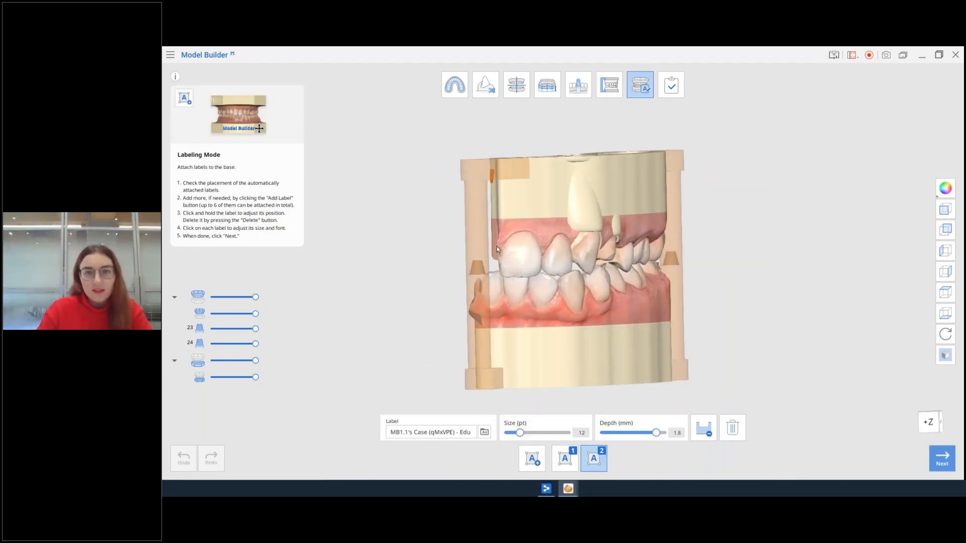
Step: Replace the text of label 2 on the maxilla base with "Sample"
right_click_drag(711, 294, 548, 336)
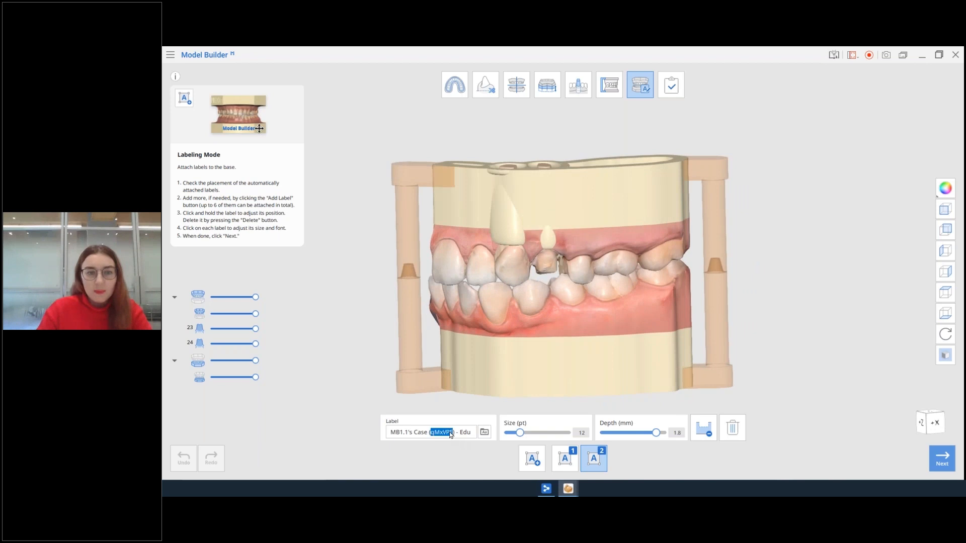
key("ctrl+a")
type("Sam")
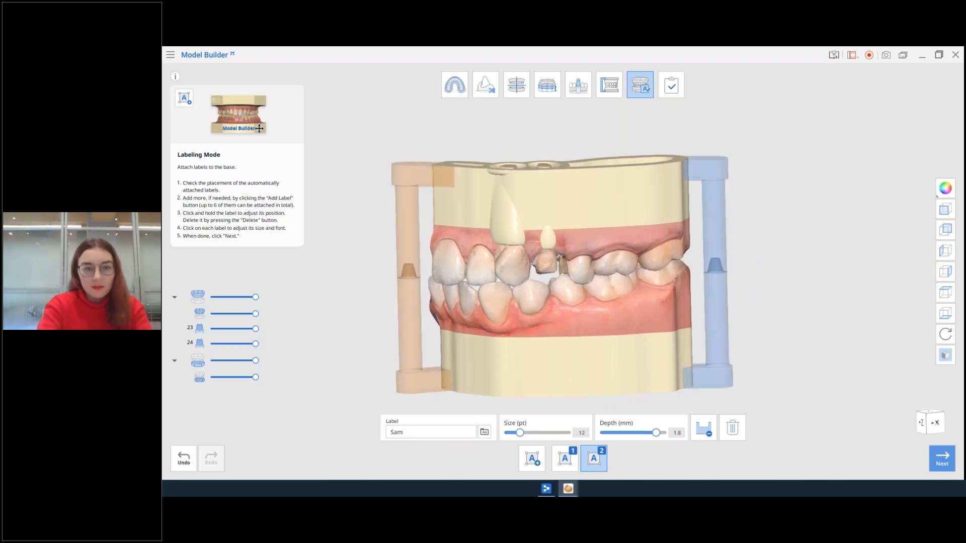
type("ple")
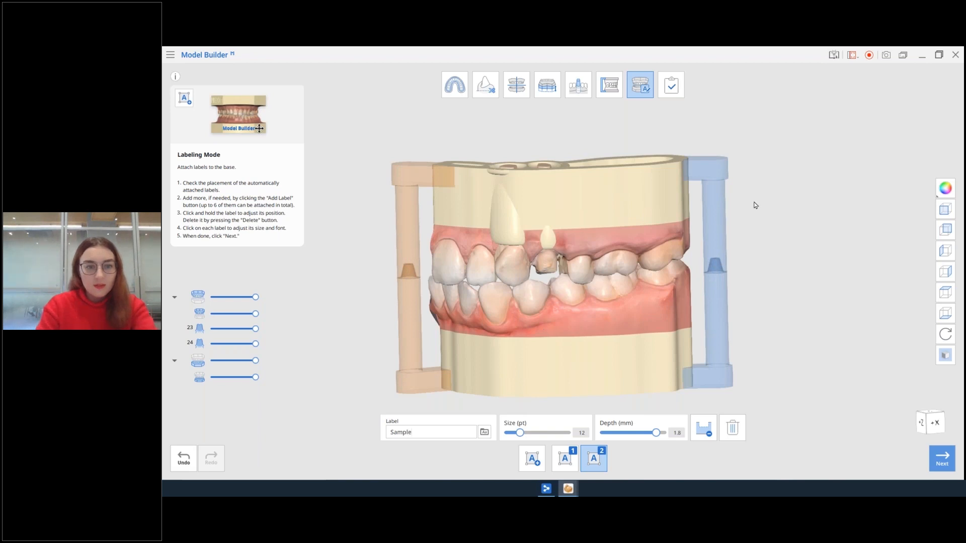
Step: Move the Sample label from the front end of the maxilla base to its lingual side, behind the molars
right_click_drag(620, 258, 672, 249)
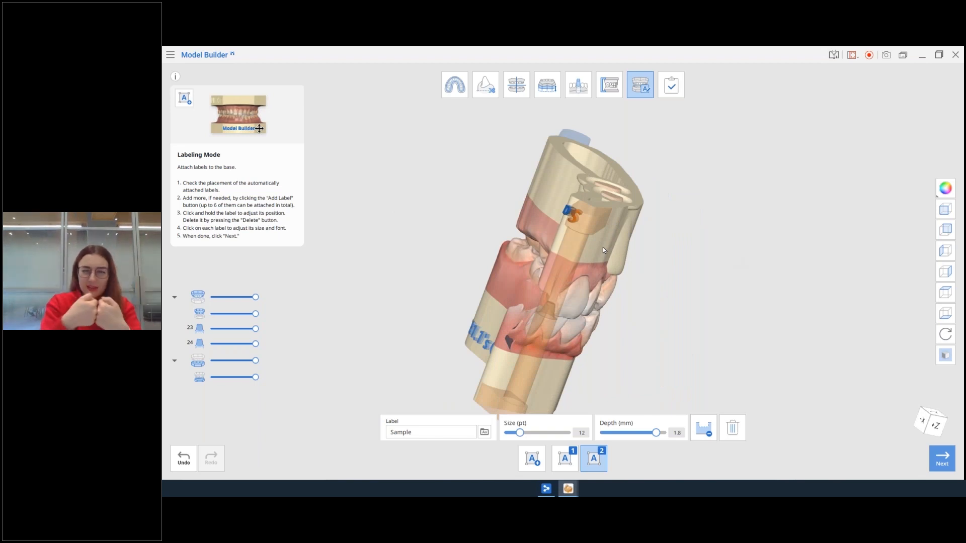
right_click_drag(603, 252, 634, 200)
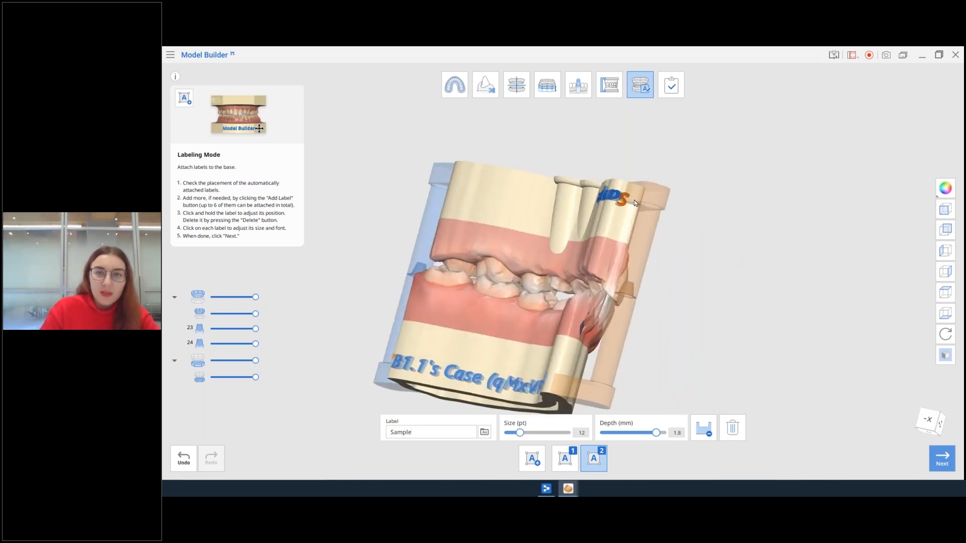
right_click_drag(521, 334, 593, 312)
left_click_drag(621, 200, 454, 209)
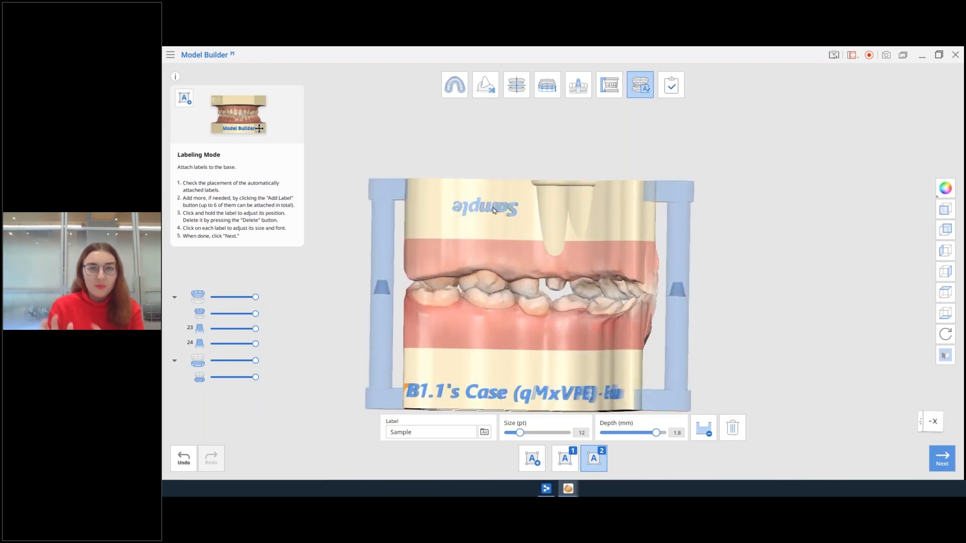
Step: Replace the mandible base label's text with "Sample" and move the label toward the middle of the lingual side
left_click(478, 397)
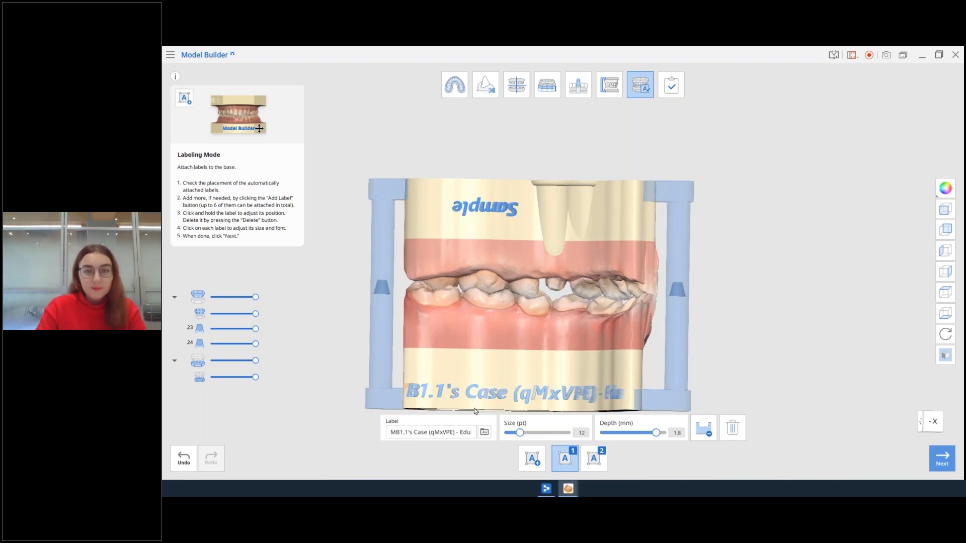
left_click(443, 434)
type("Sample")
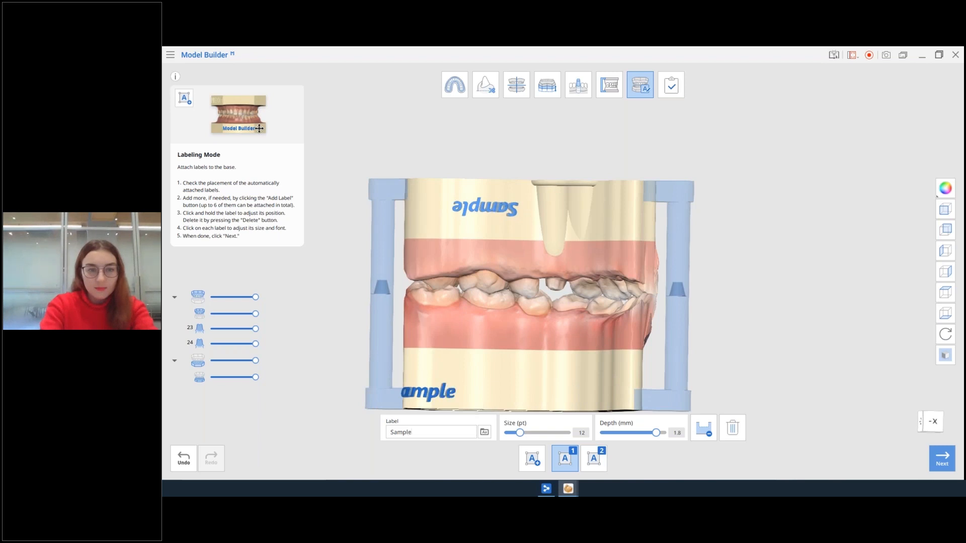
left_click(484, 207)
left_click_drag(483, 380, 585, 379)
Step: Check the labeled model from all sides, complete it, and save the project as "MB1.1's Case (qMxVPE) - Edu"
right_click_drag(584, 379, 505, 318)
right_click_drag(603, 218, 588, 234)
right_click_drag(602, 332, 656, 228)
right_click_drag(551, 203, 635, 171)
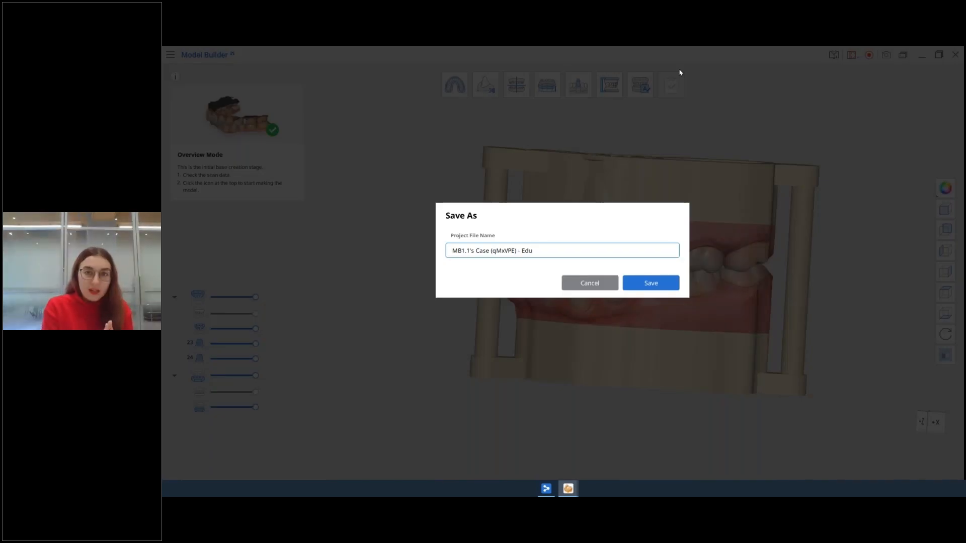
left_click(669, 281)
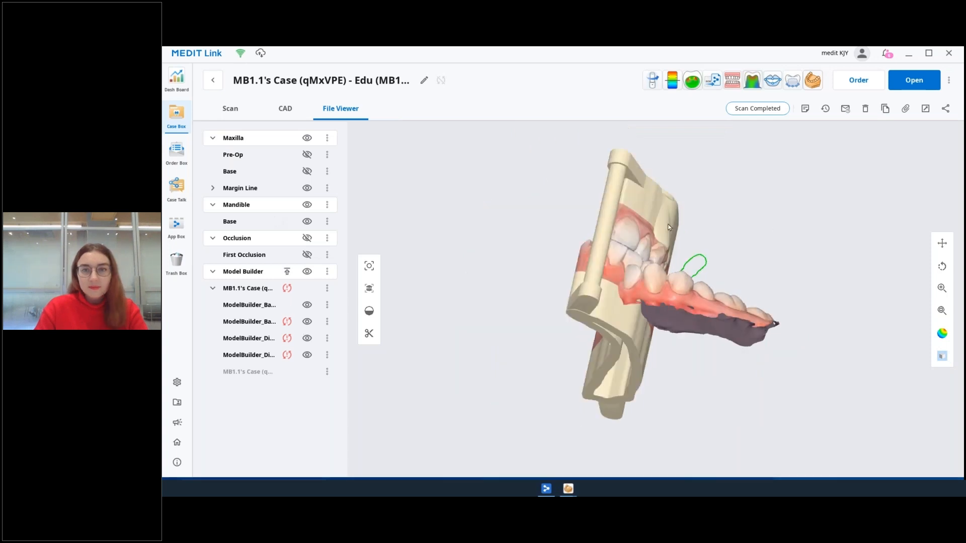
Step: In Medit Link's file viewer, hide the Maxilla and Mandible scan data to view only the Model Builder results
right_click_drag(548, 243, 591, 237)
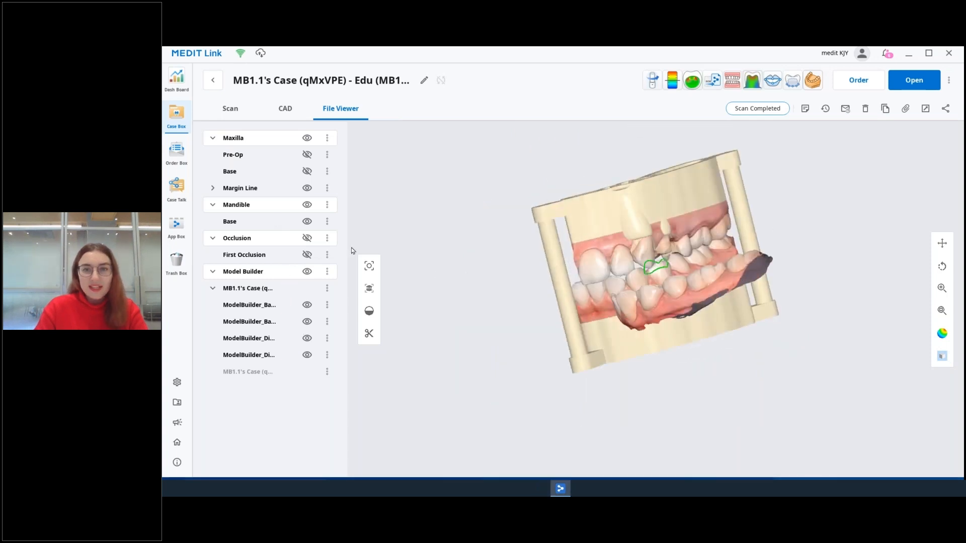
right_click_drag(748, 352, 603, 307)
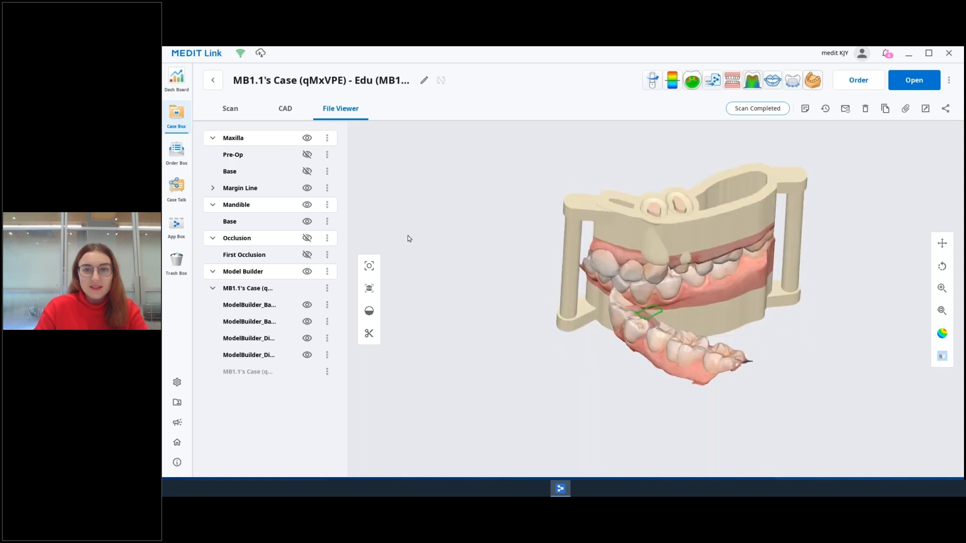
left_click(306, 155)
right_click_drag(477, 187, 707, 313)
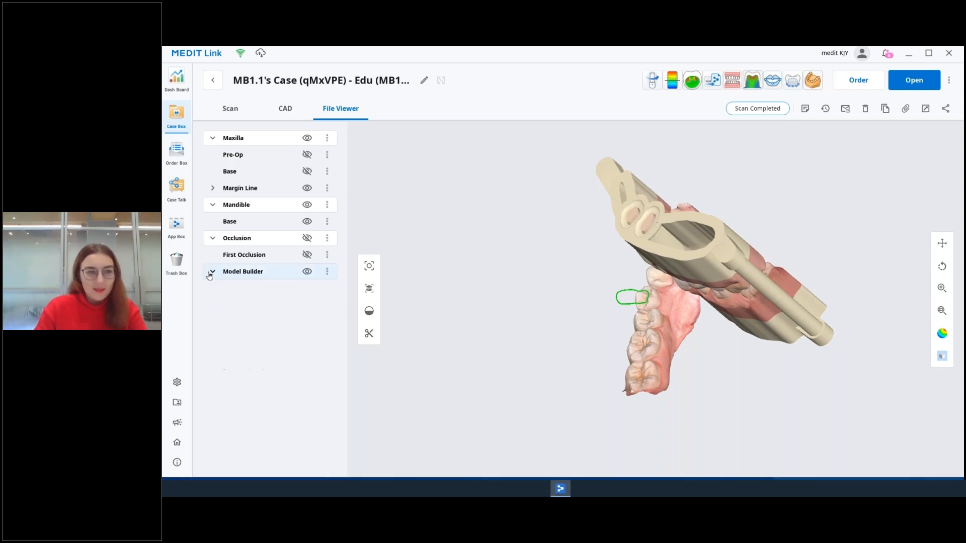
left_click(307, 139)
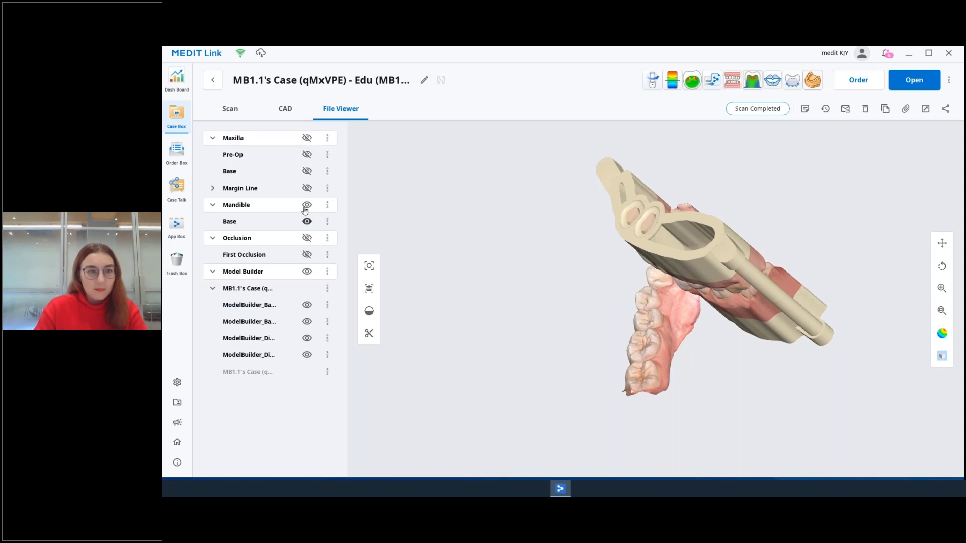
left_click(306, 205)
right_click_drag(588, 269, 680, 262)
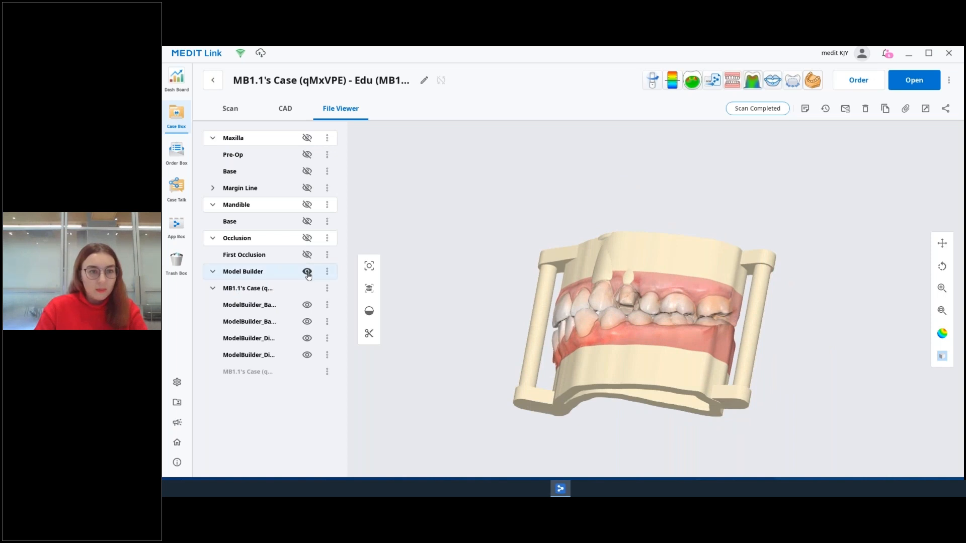
Step: Hide the two Model Builder bases and inspect the two separate dies from several angles
left_click(306, 308)
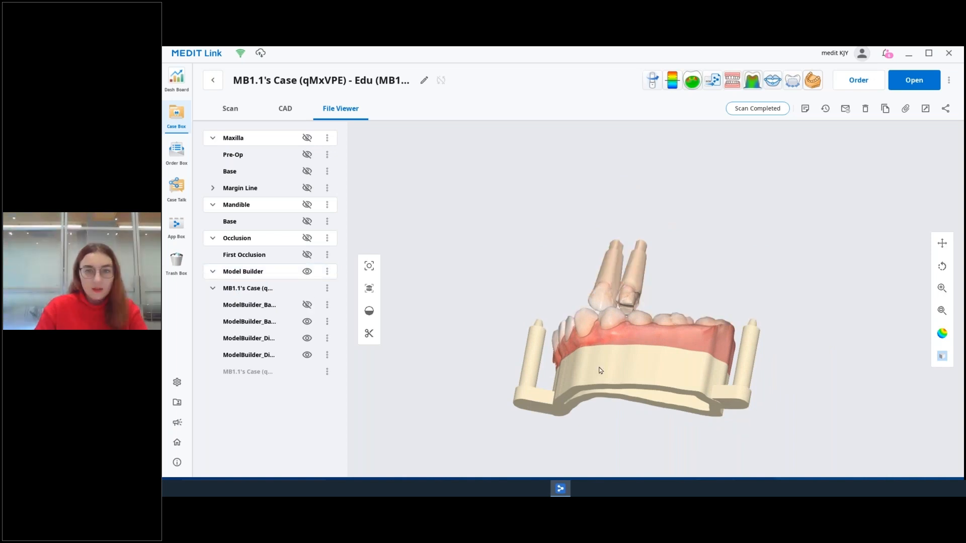
left_click(308, 322)
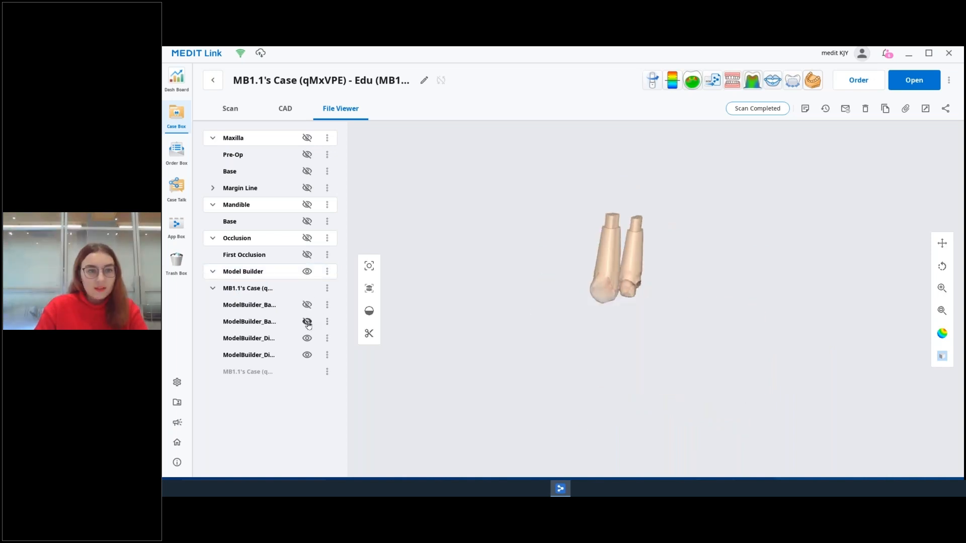
right_click_drag(620, 259, 639, 257)
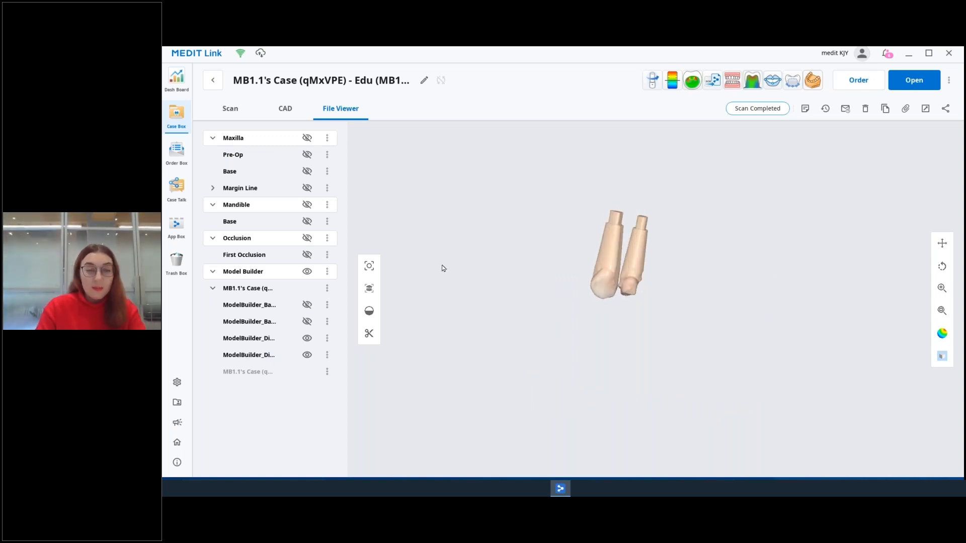
right_click_drag(639, 246, 757, 174)
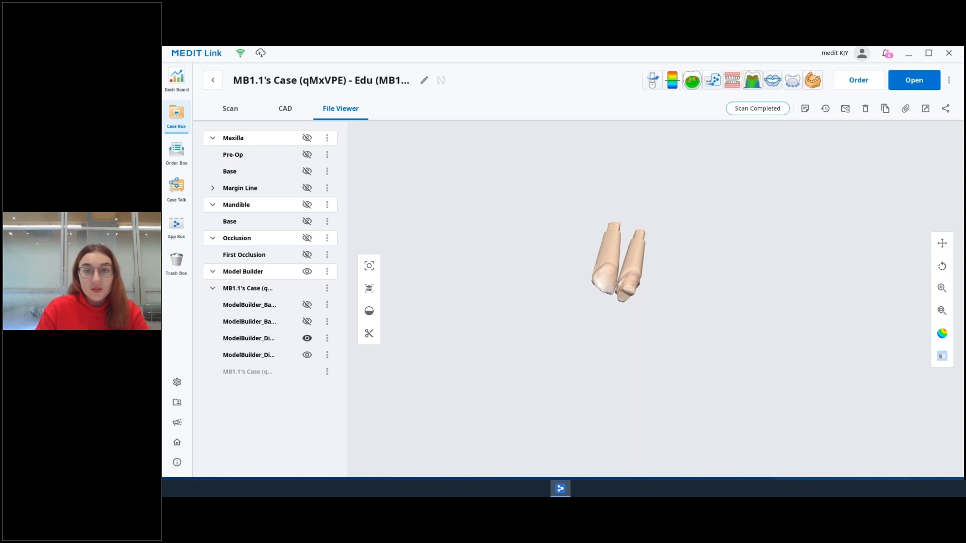
right_click_drag(569, 300, 731, 443)
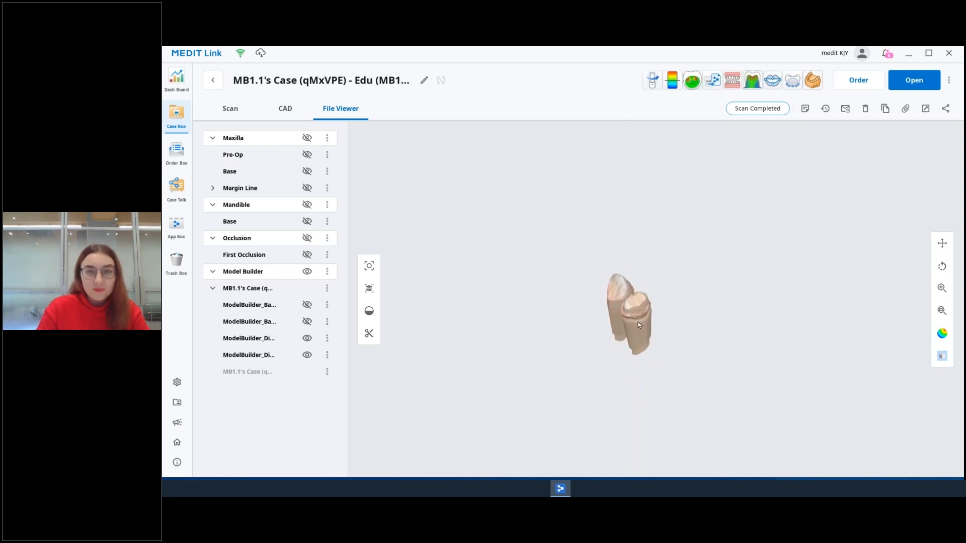
right_click_drag(639, 324, 550, 308)
Step: Show all Model Builder parts again and examine the complete model with its articulators
left_click(307, 271)
left_click(307, 272)
right_click_drag(622, 275, 575, 230)
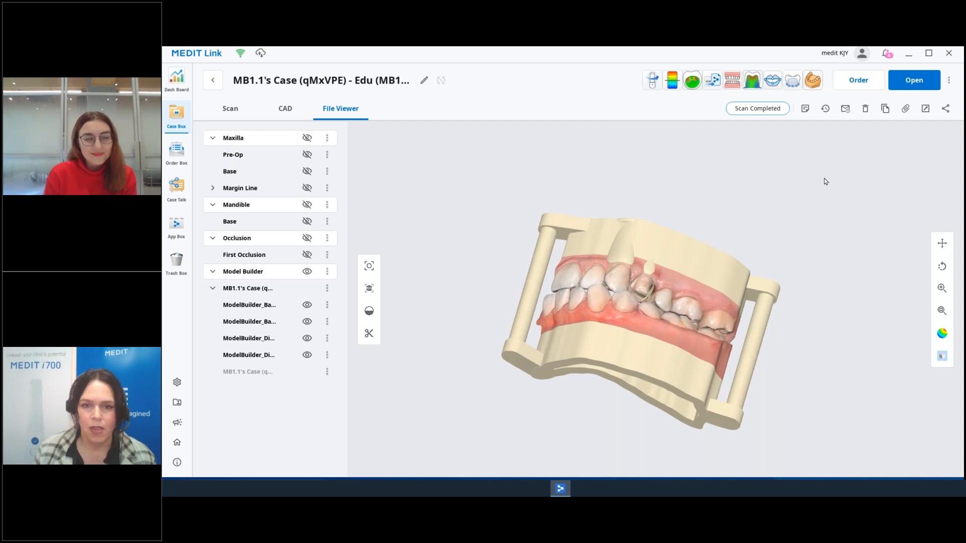
right_click_drag(662, 395, 714, 274)
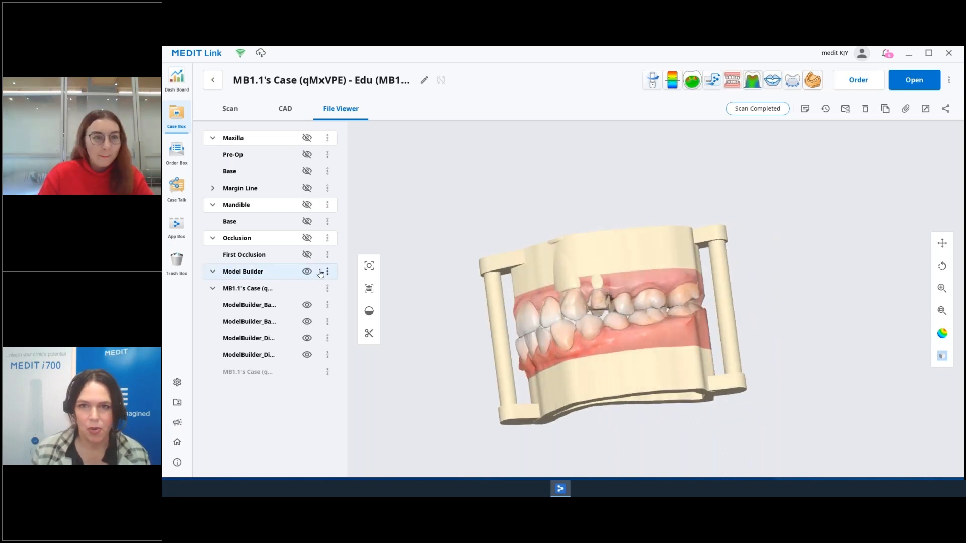
Step: Hide both bases again, toggle the first die off and on, and restore both bases to view
left_click(308, 306)
left_click(307, 322)
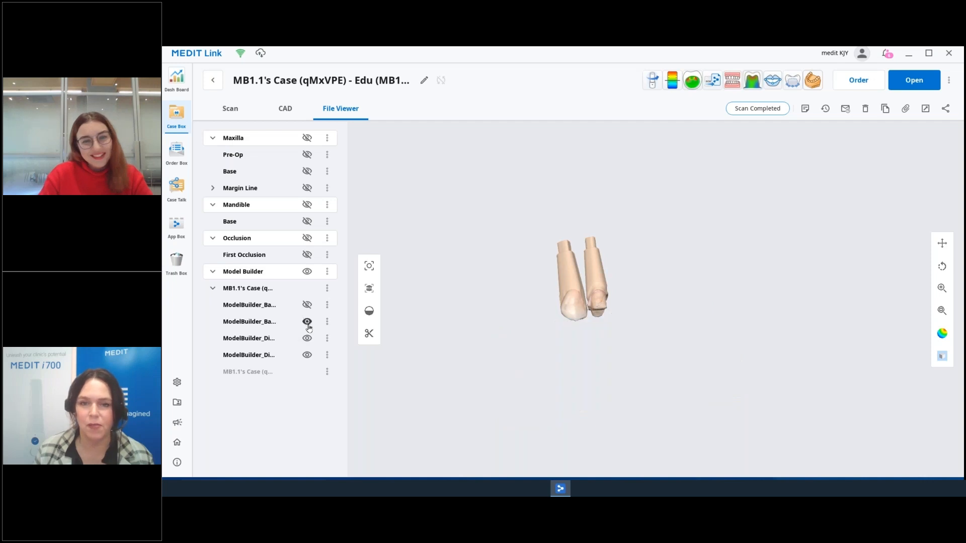
left_click(307, 339)
left_click(307, 338)
left_click(307, 322)
left_click(307, 305)
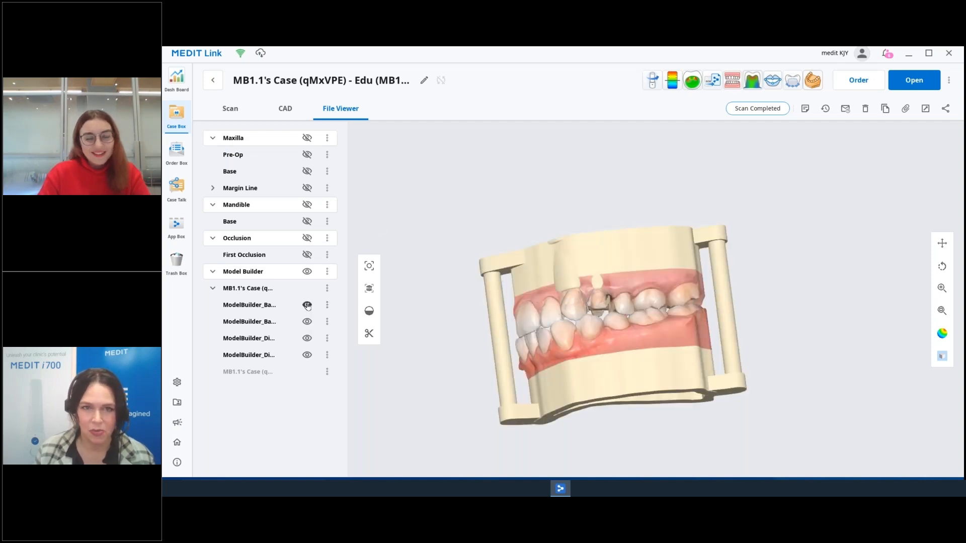